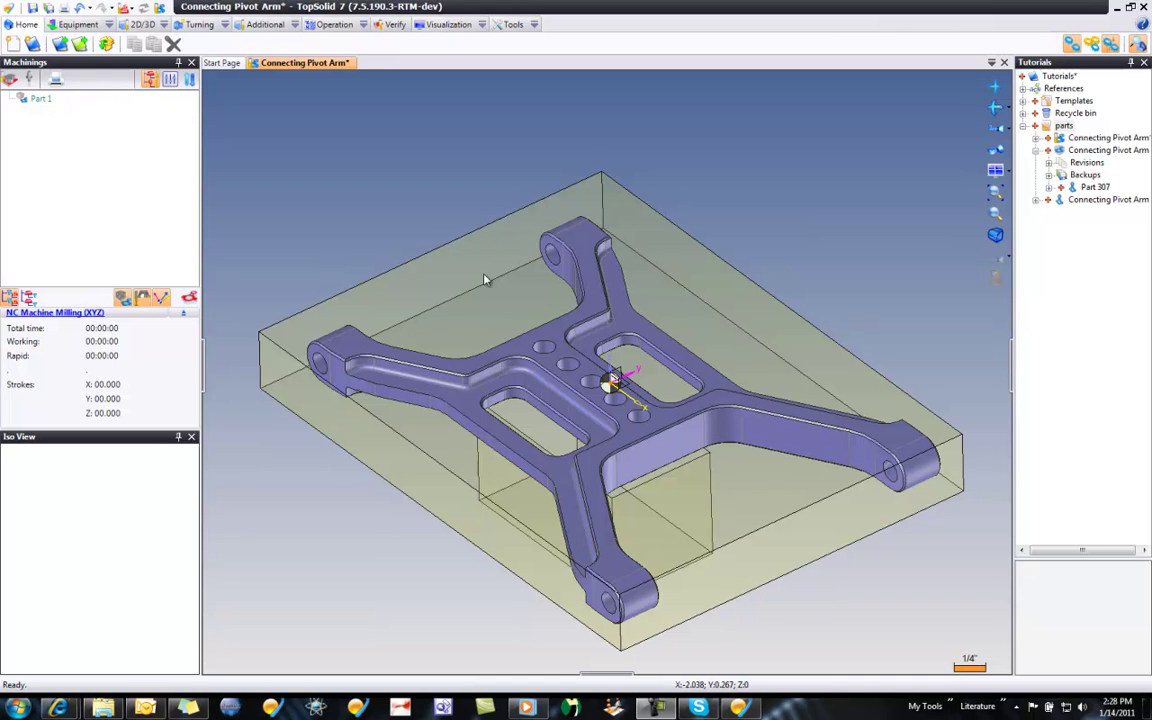
- Start an End Milling operation on the arm's top face using the Slot Mill D0.5 L1.5 SD0.5 from pocket 1
{"action": "left_click", "coordinate": [522, 347]}
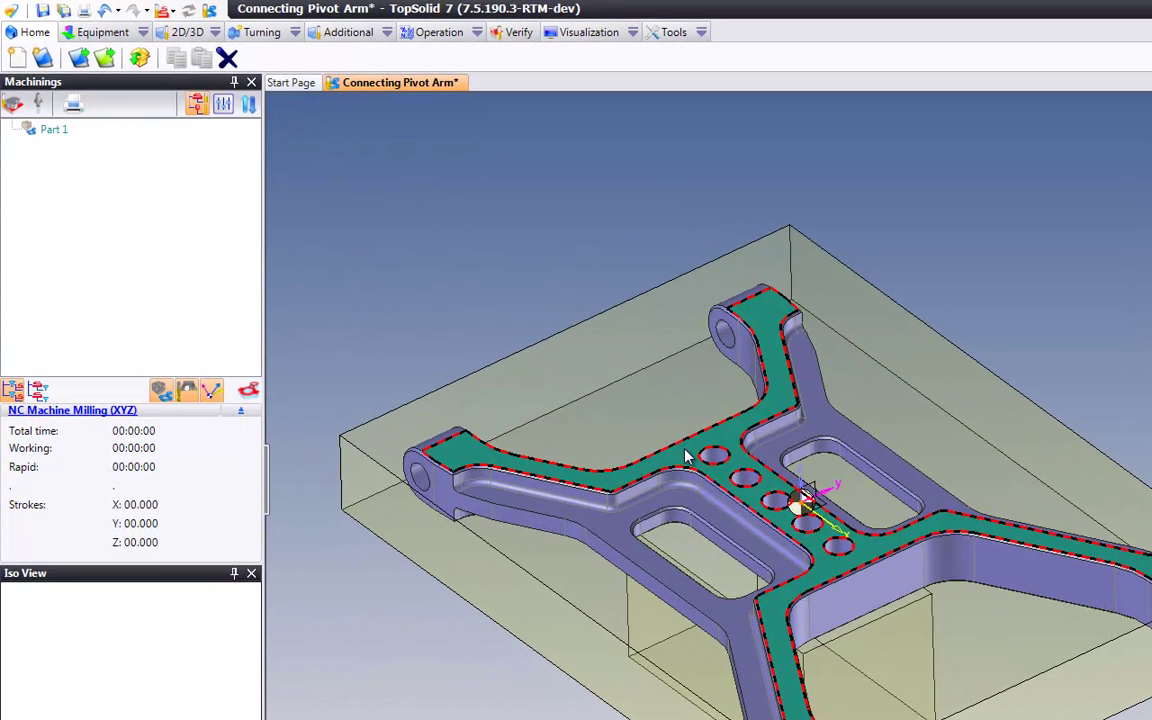
{"action": "right_click", "coordinate": [527, 347]}
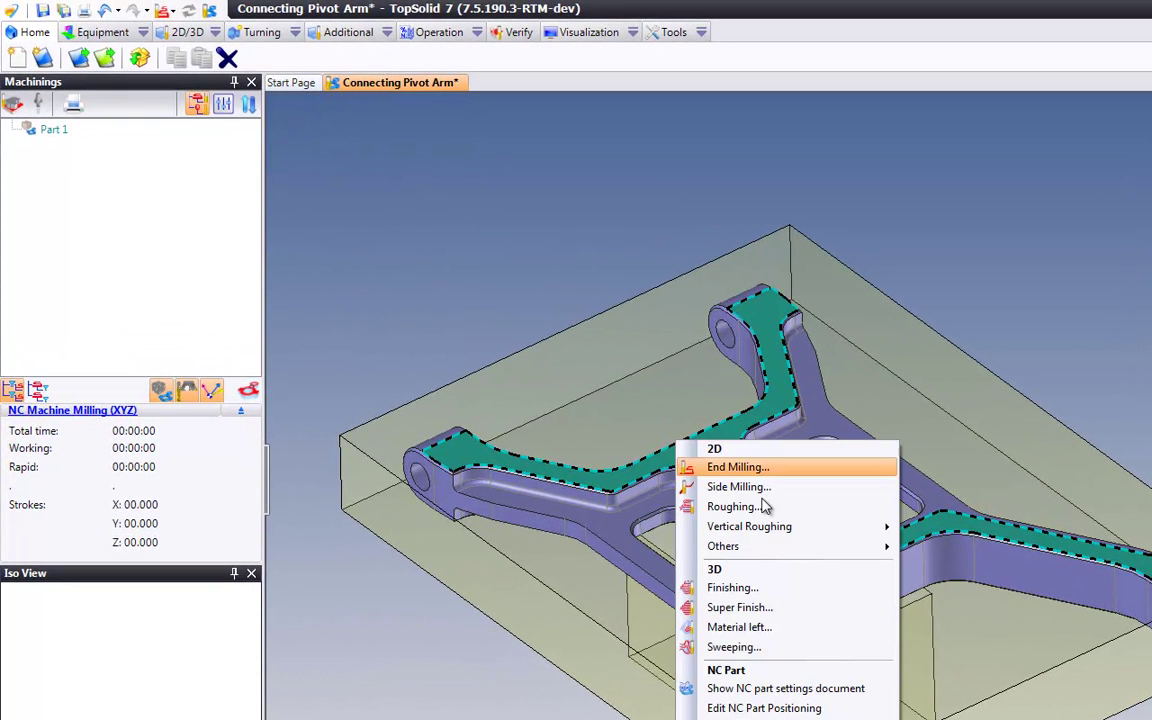
{"action": "mouse_move", "coordinate": [765, 557]}
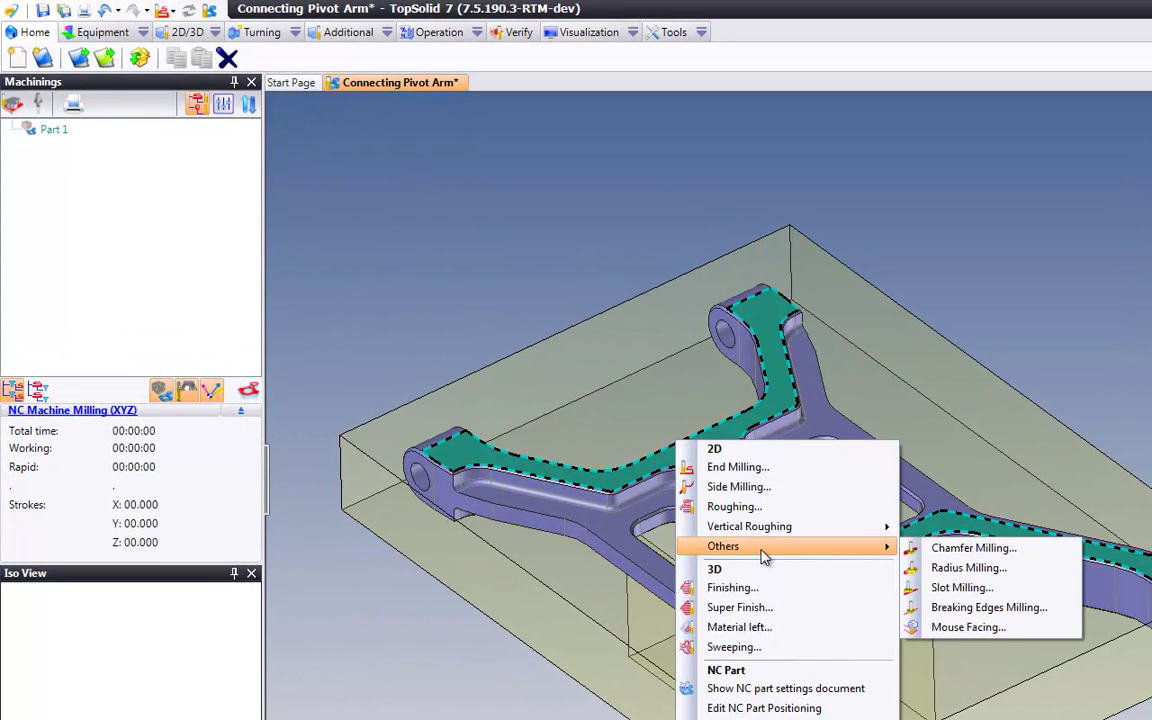
{"action": "left_click", "coordinate": [770, 468]}
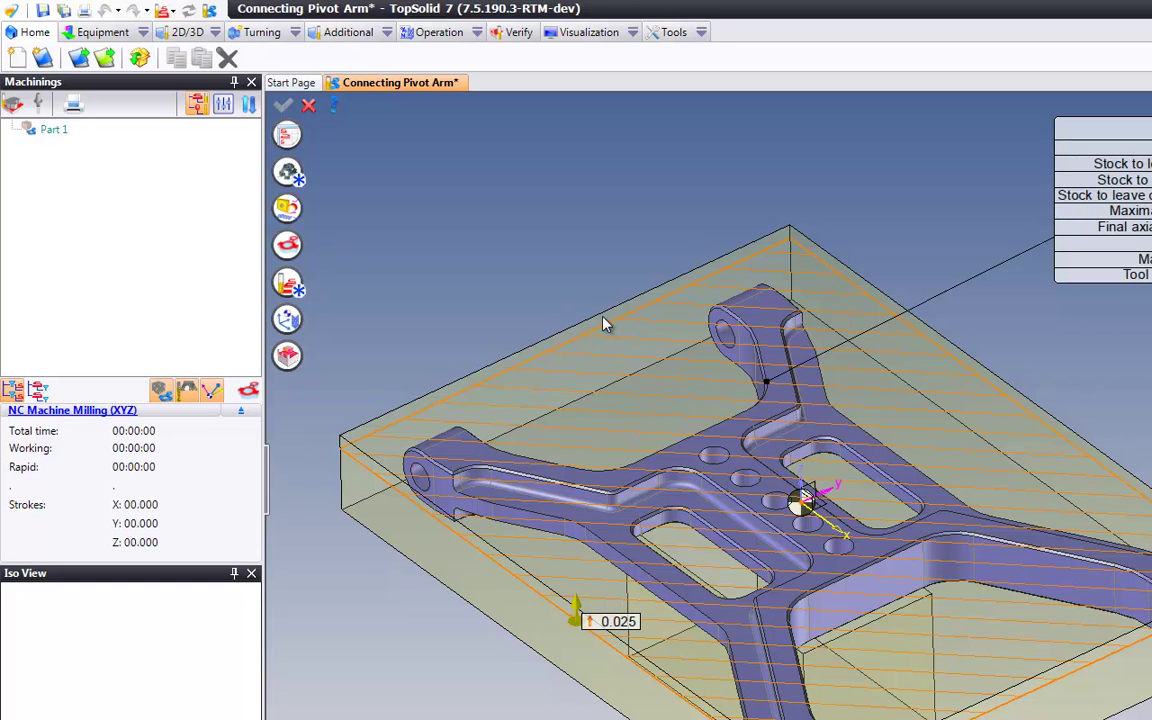
{"action": "left_click", "coordinate": [287, 172]}
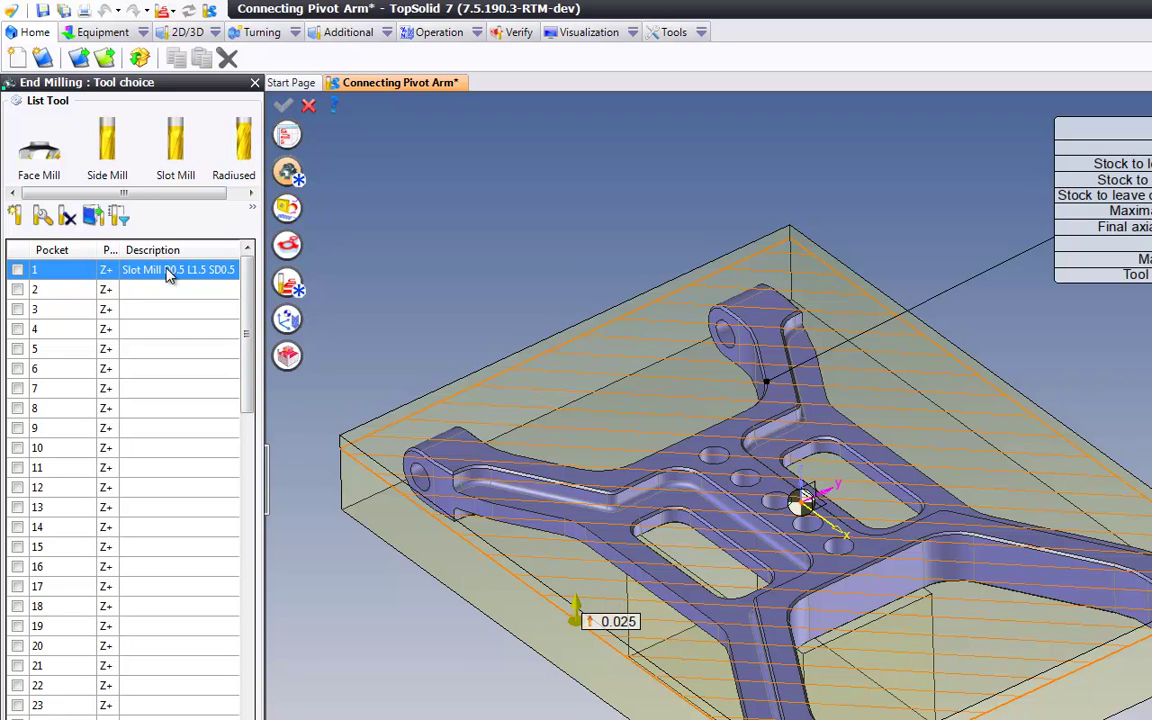
{"action": "mouse_move", "coordinate": [170, 280]}
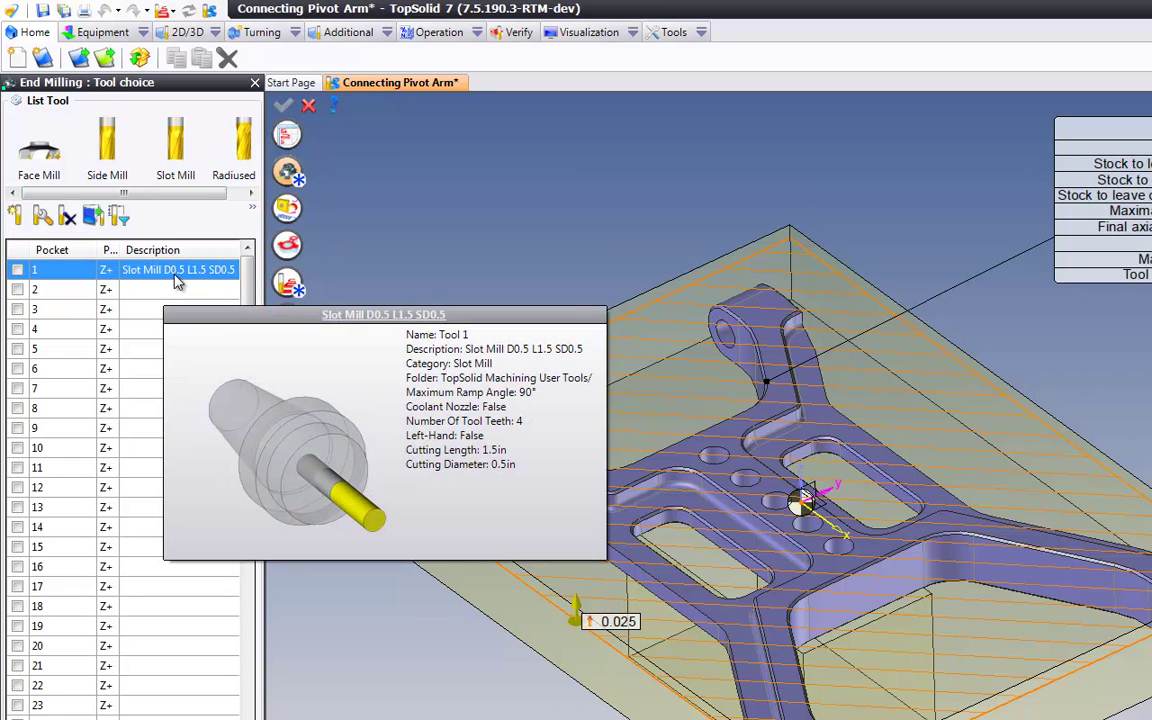
{"action": "left_click", "coordinate": [17, 270]}
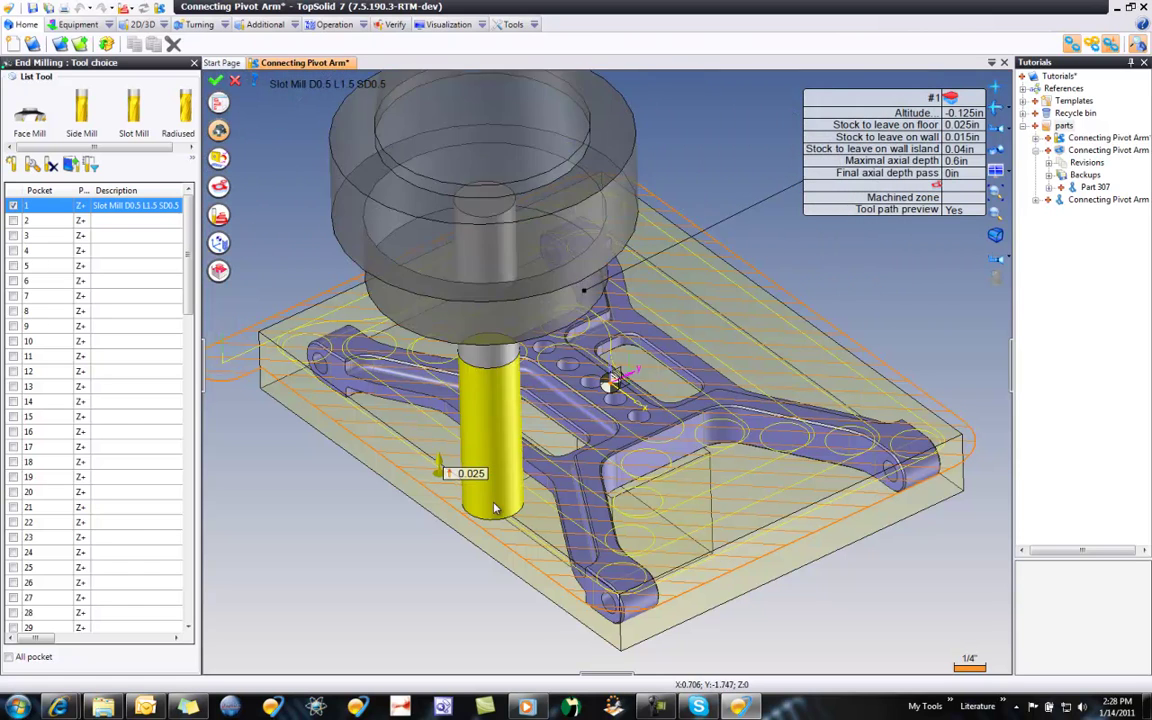
{"action": "left_click", "coordinate": [194, 63]}
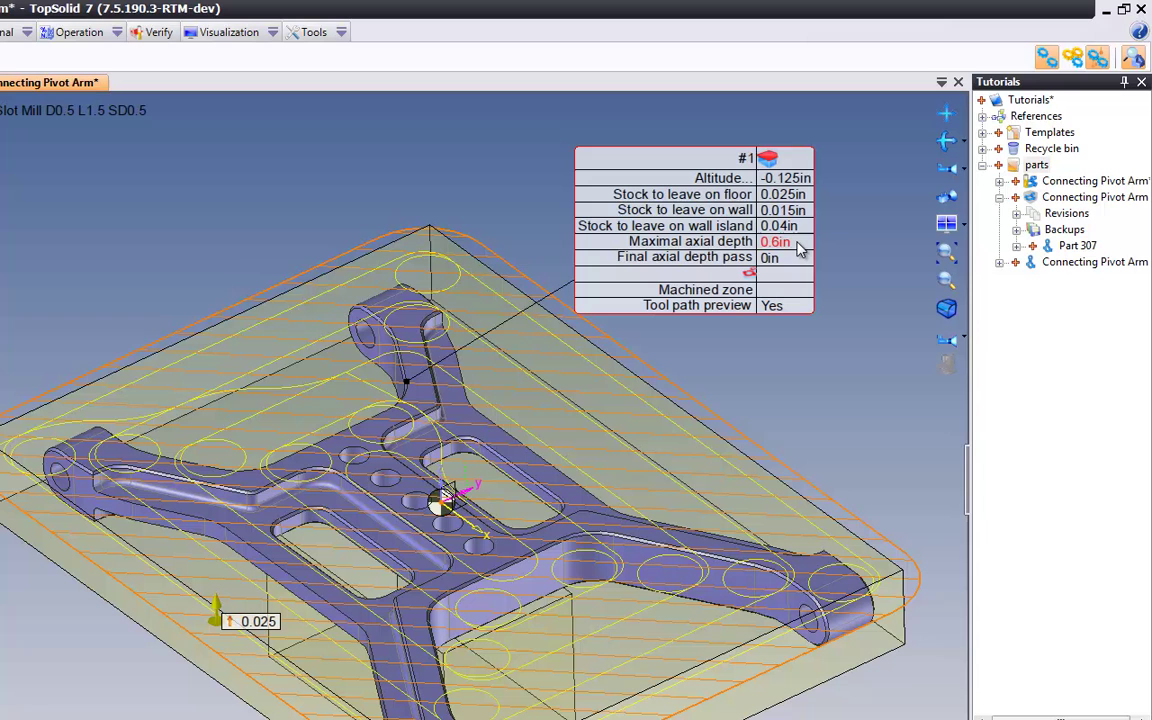
- Set the end milling's stock to leave on floor to 0.01 in and its maximal axial depth to 0.0625 in
{"action": "left_click", "coordinate": [785, 200]}
{"action": "type", "text": ".01"}
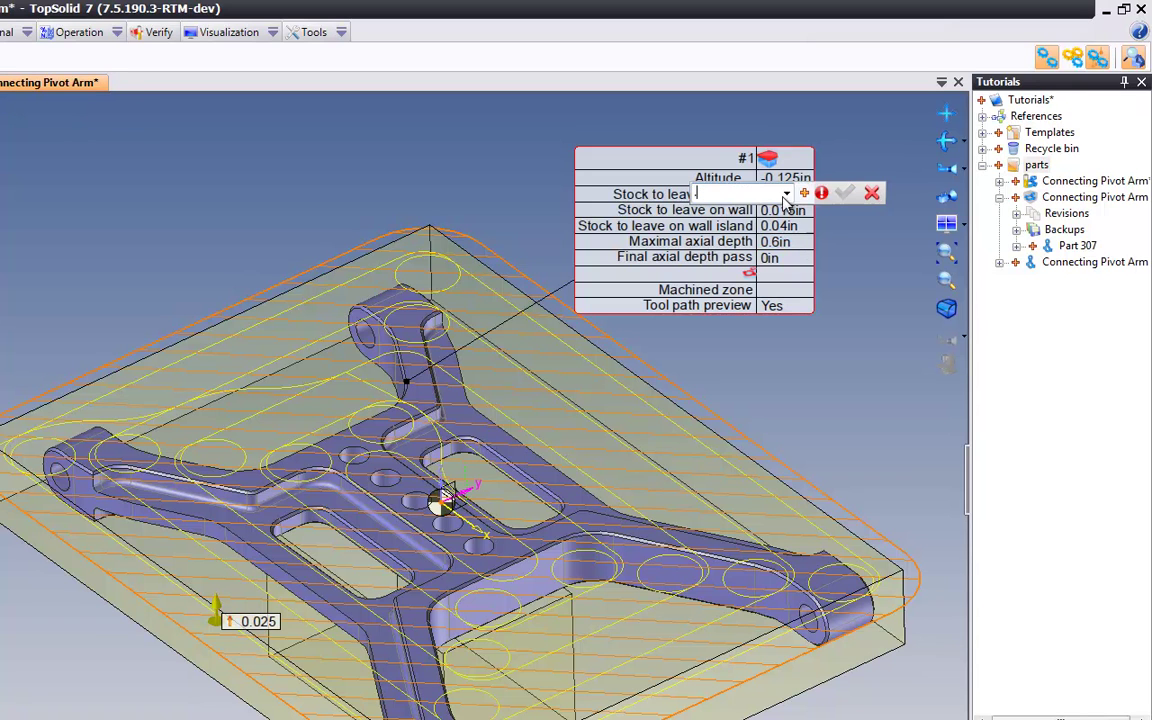
{"action": "key", "text": "Return"}
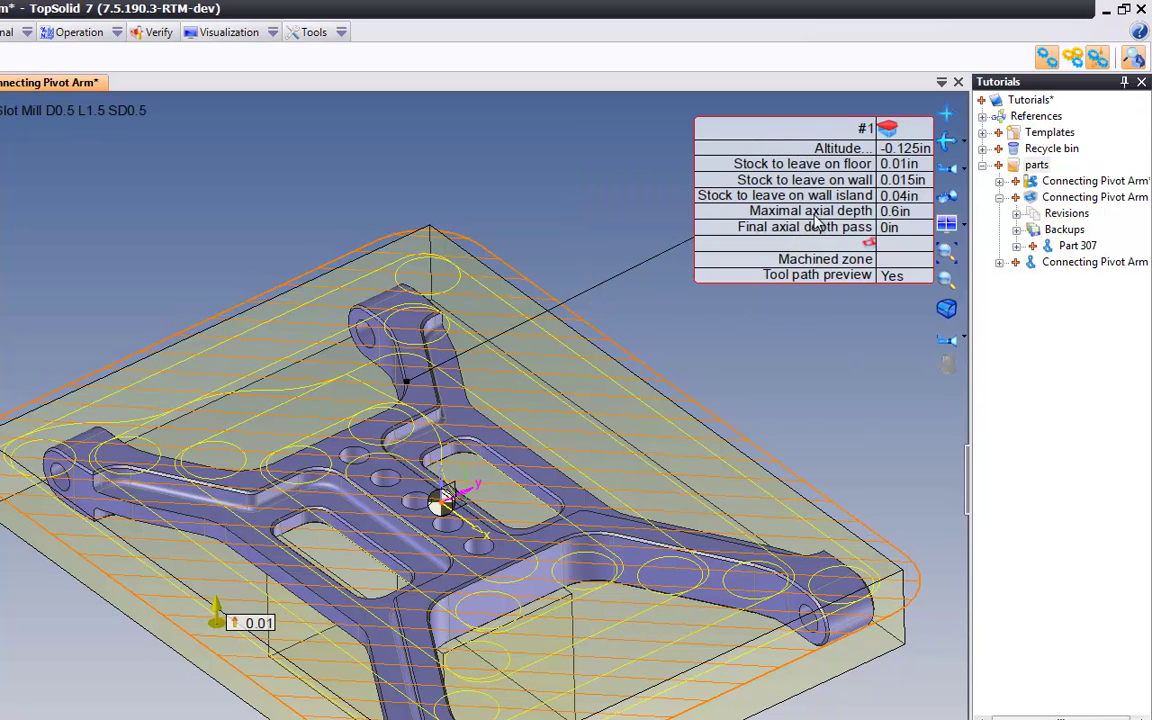
{"action": "left_click", "coordinate": [903, 212]}
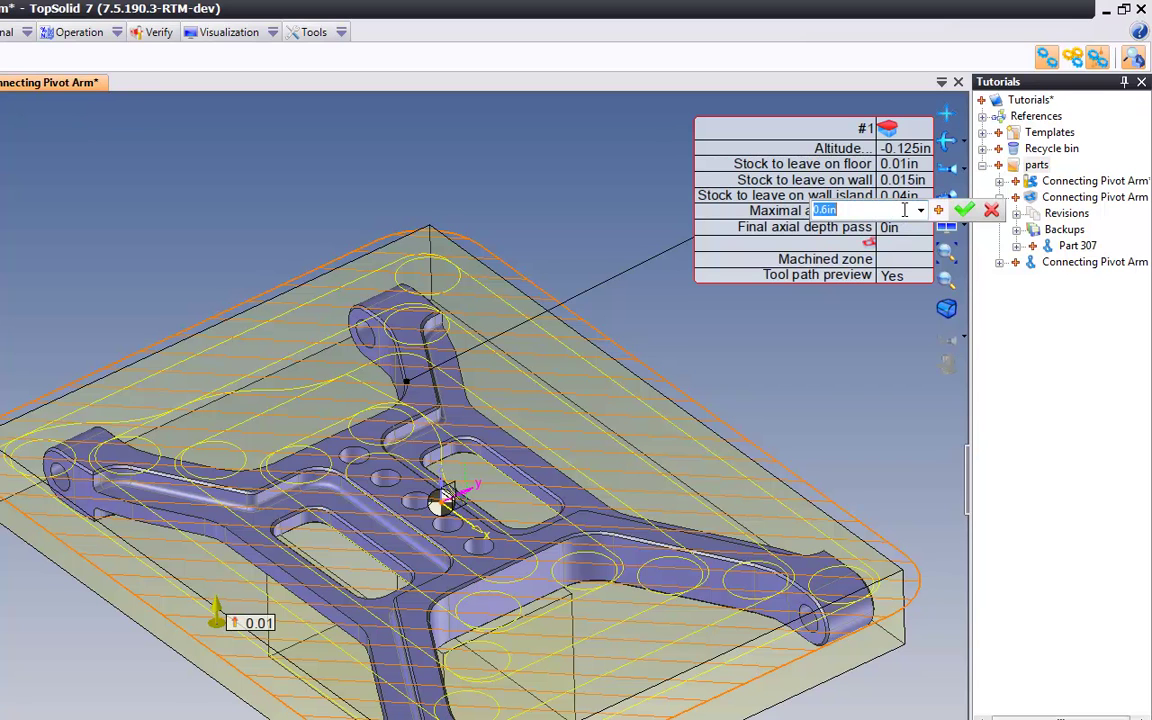
{"action": "type", "text": "0.0625"}
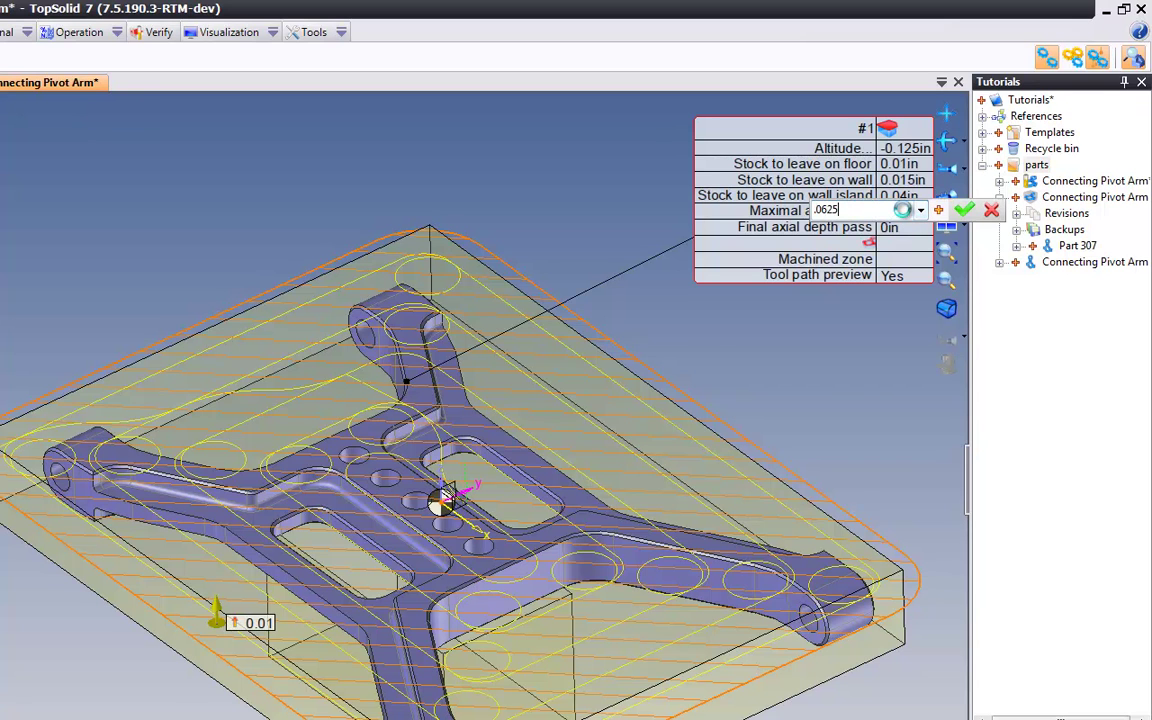
{"action": "key", "text": "Return"}
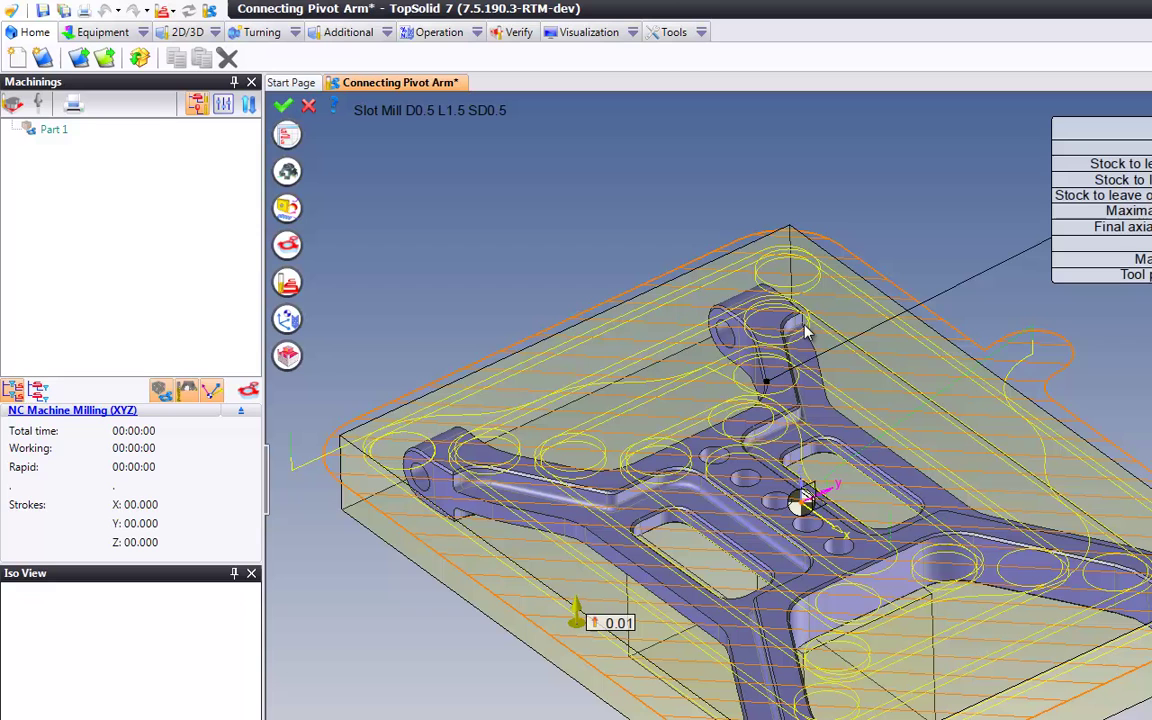
- Switch the end milling strategy to the Successive option and validate the facing operation
{"action": "left_click", "coordinate": [287, 282]}
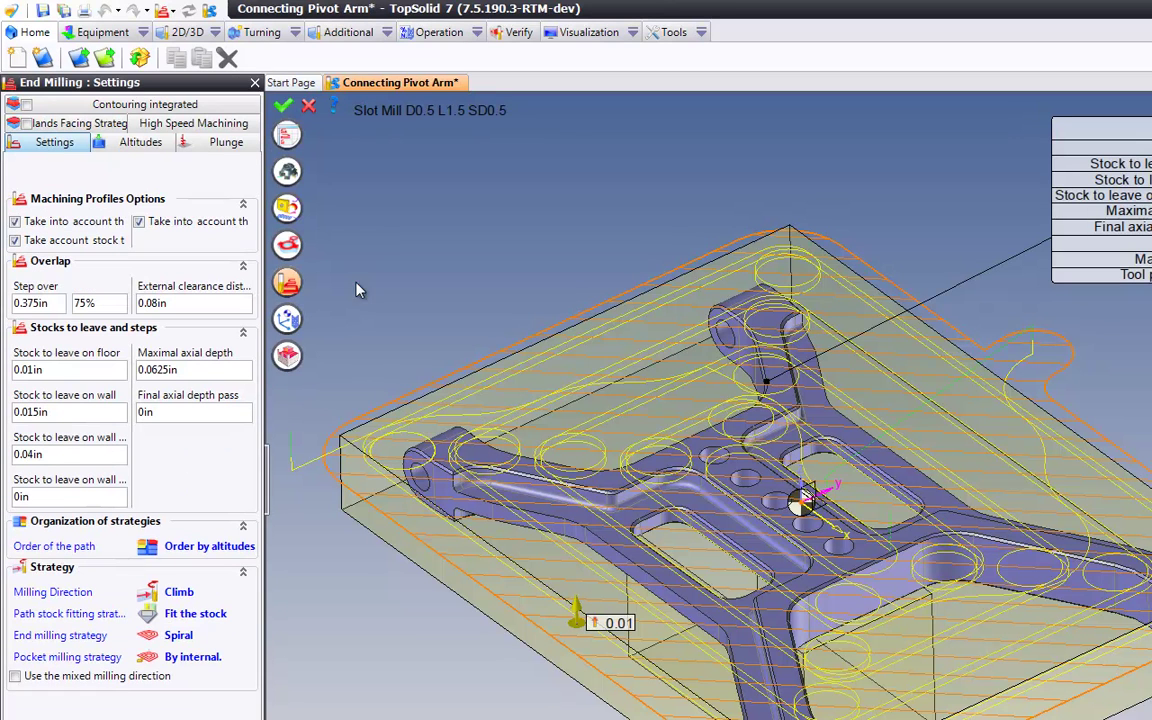
{"action": "left_click", "coordinate": [181, 641]}
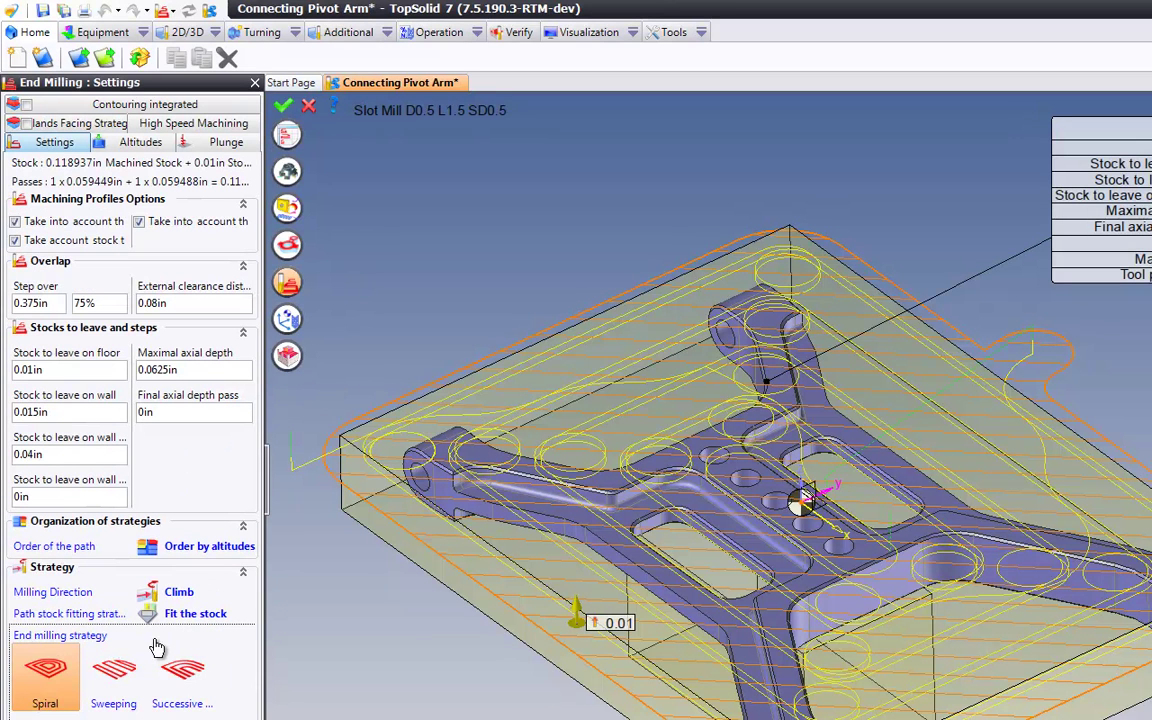
{"action": "left_click", "coordinate": [193, 680]}
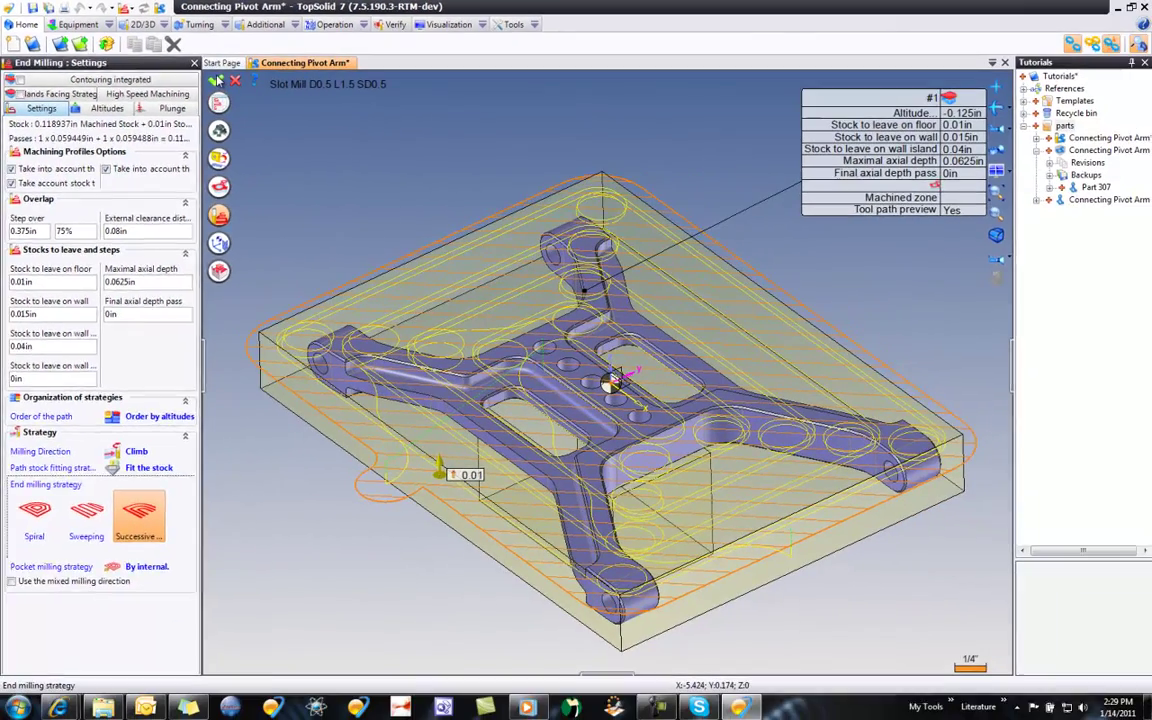
{"action": "left_click", "coordinate": [283, 105]}
{"action": "left_click", "coordinate": [216, 80]}
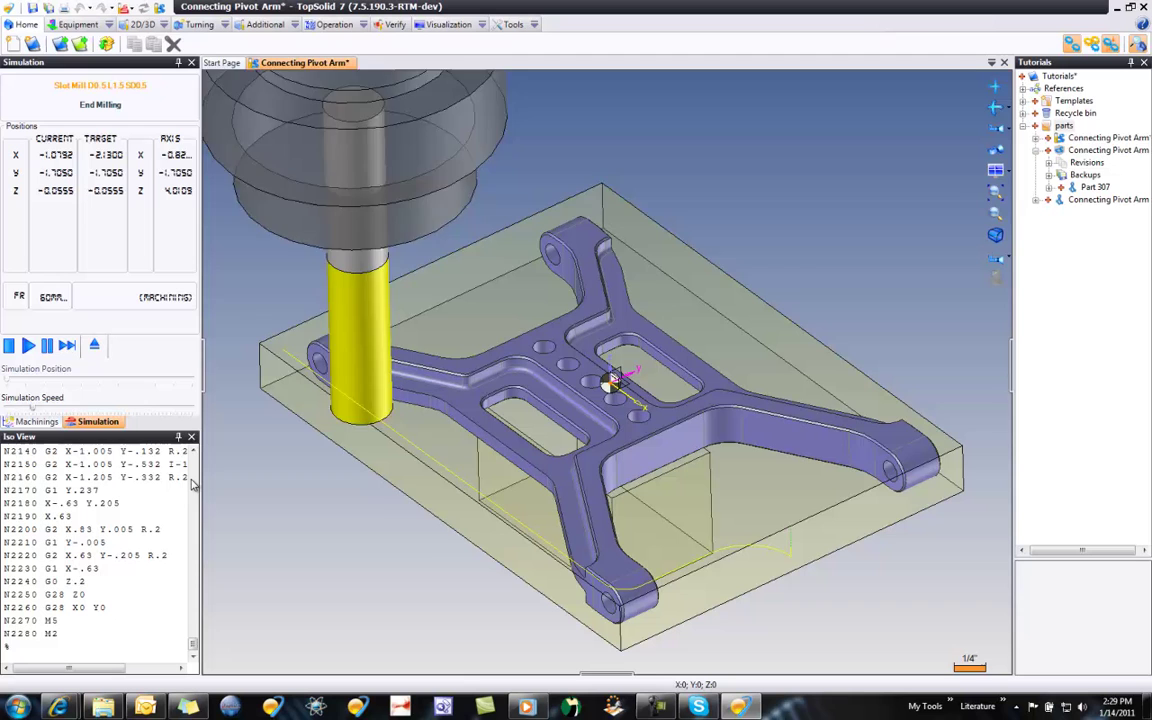
- Exit the facing simulation and examine the generated NC code from its beginning
{"action": "left_click", "coordinate": [94, 345]}
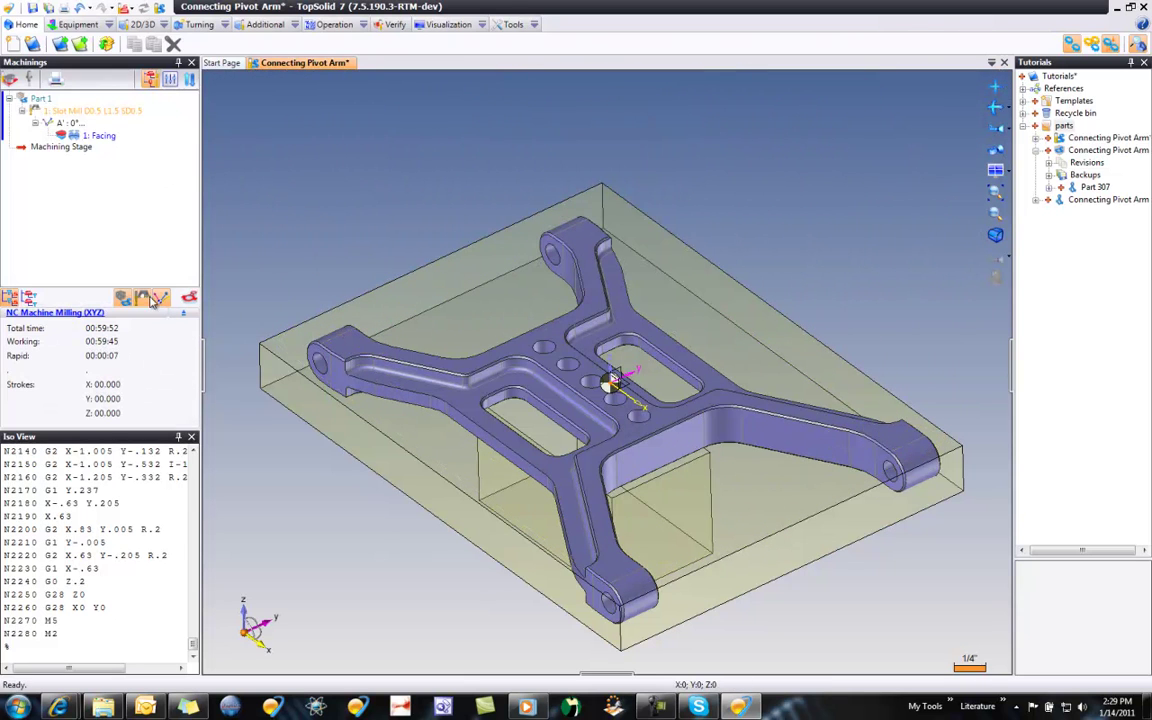
{"action": "left_click_drag", "start_coordinate": [193, 645], "coordinate": [199, 451]}
{"action": "left_click", "coordinate": [203, 365]}
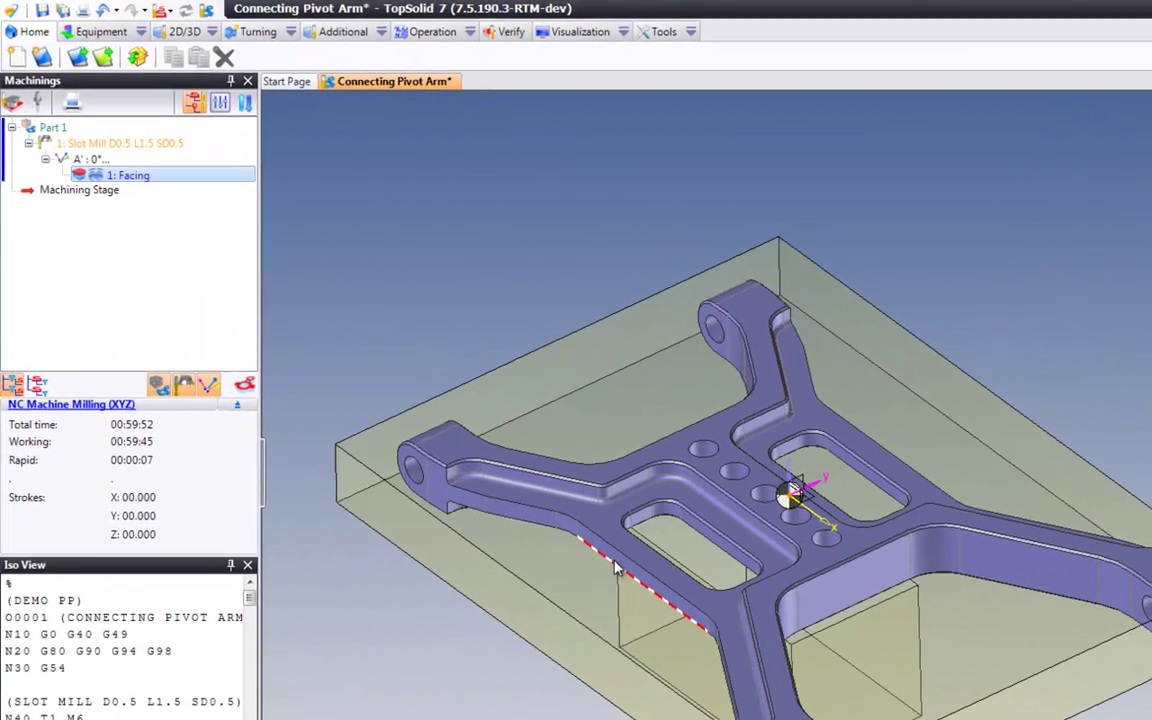
- Start a Side Milling operation on the outer side wall of the pivot arm
{"action": "left_click", "coordinate": [440, 497]}
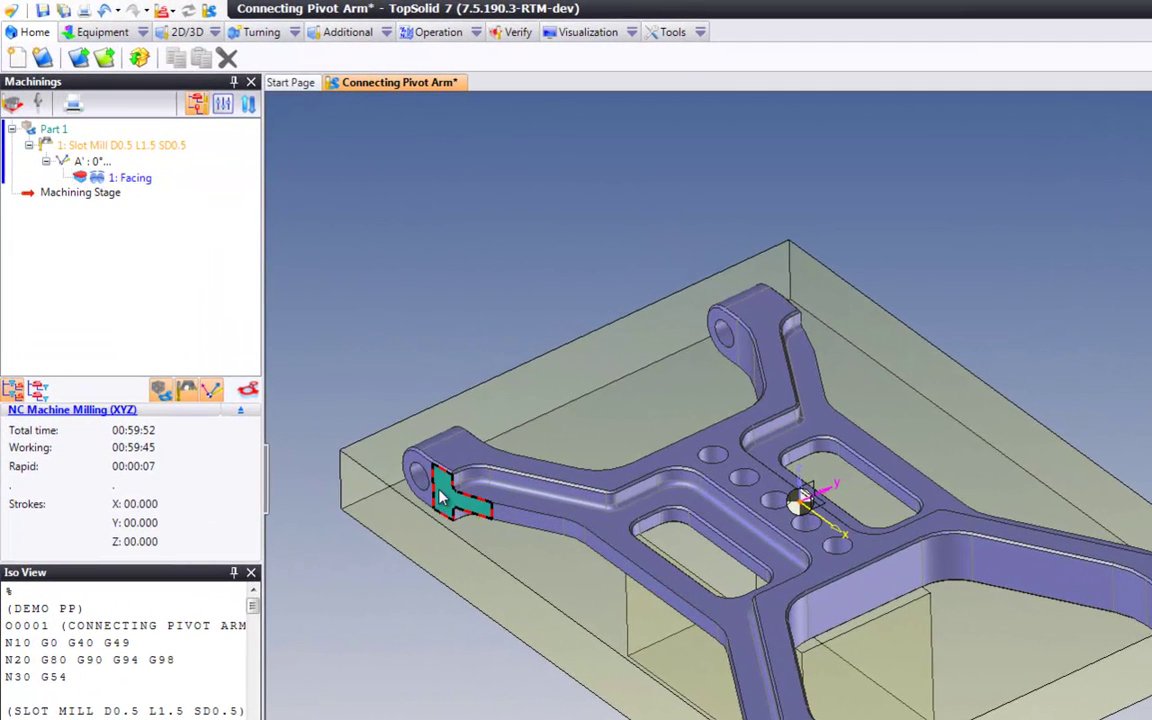
{"action": "right_click", "coordinate": [440, 497]}
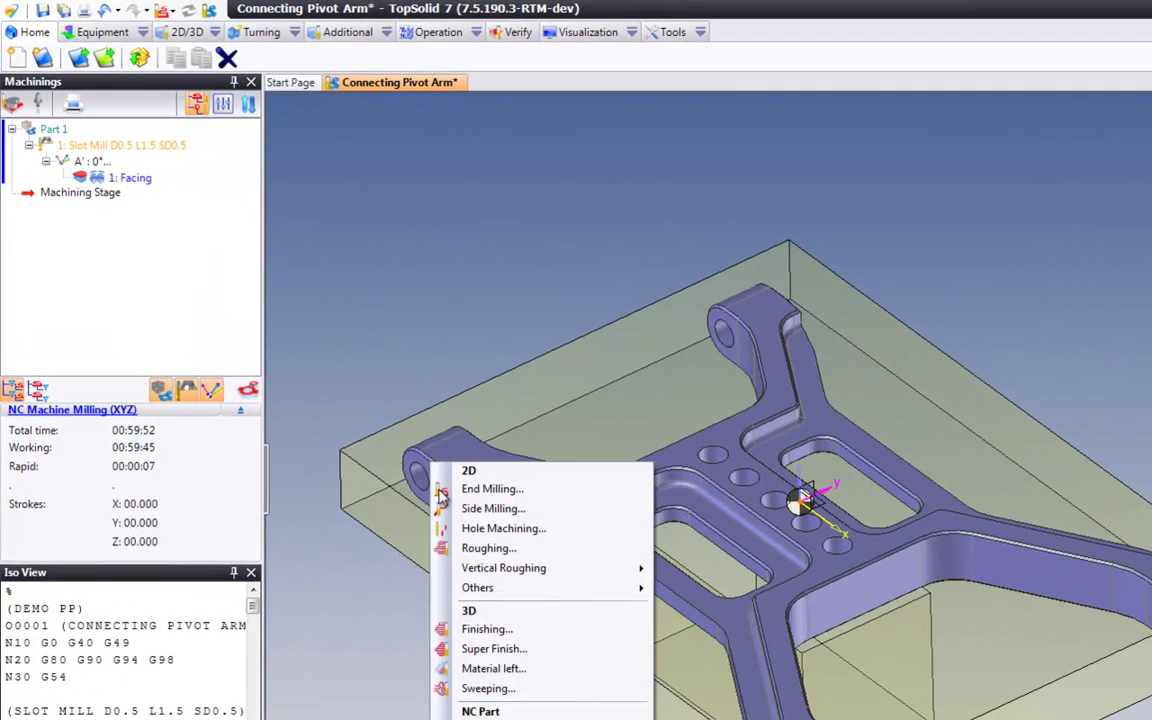
{"action": "left_click", "coordinate": [536, 514]}
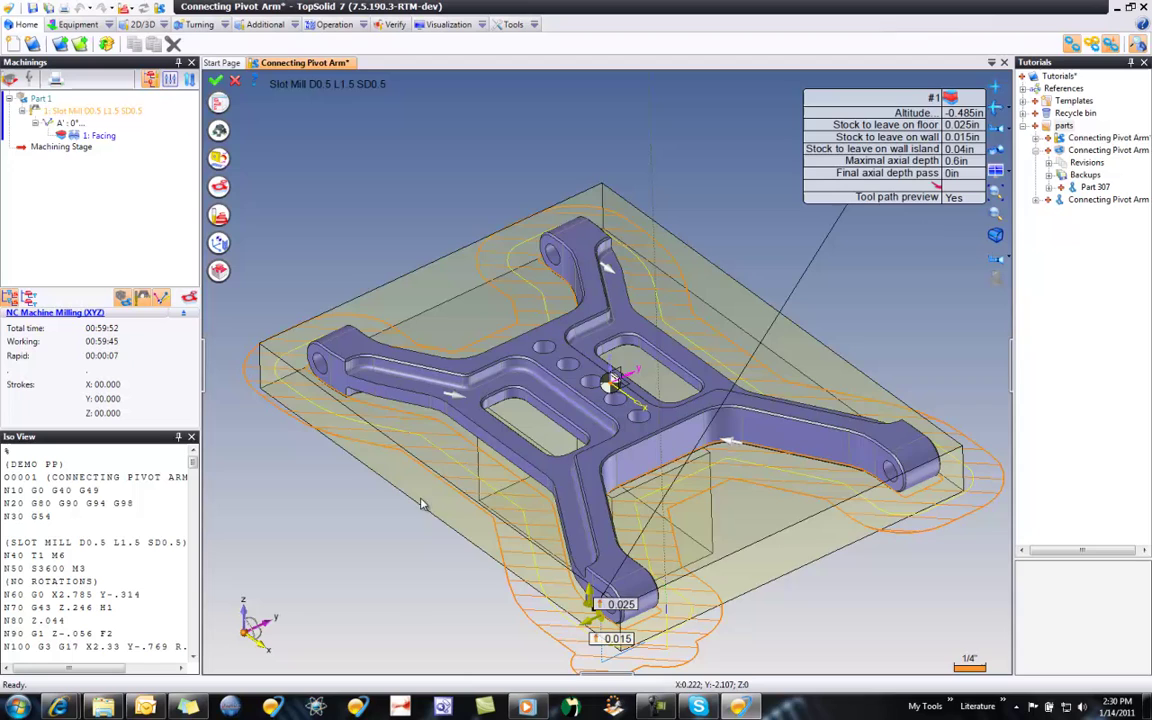
- Set the side milling's stock to leave on floor to -0.125 in and its maximal axial depth to 0.2 in
{"action": "middle_click_drag", "start_coordinate": [455, 602], "coordinate": [351, 576]}
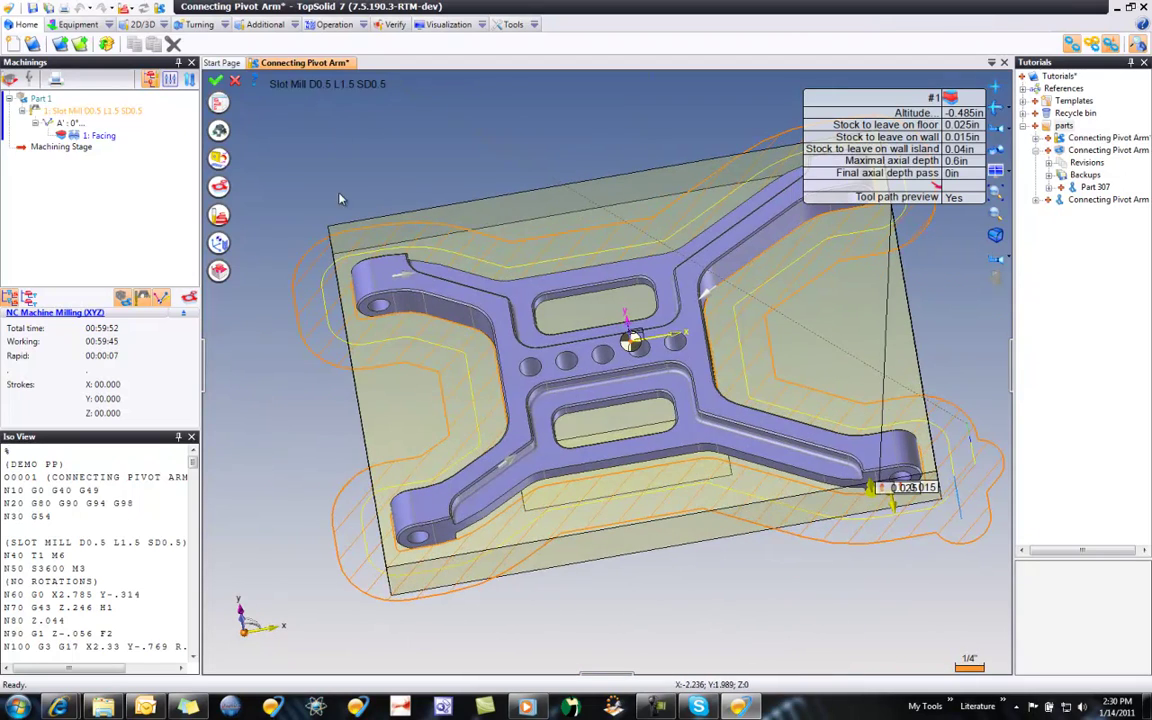
{"action": "middle_click_drag", "start_coordinate": [340, 162], "coordinate": [360, 413]}
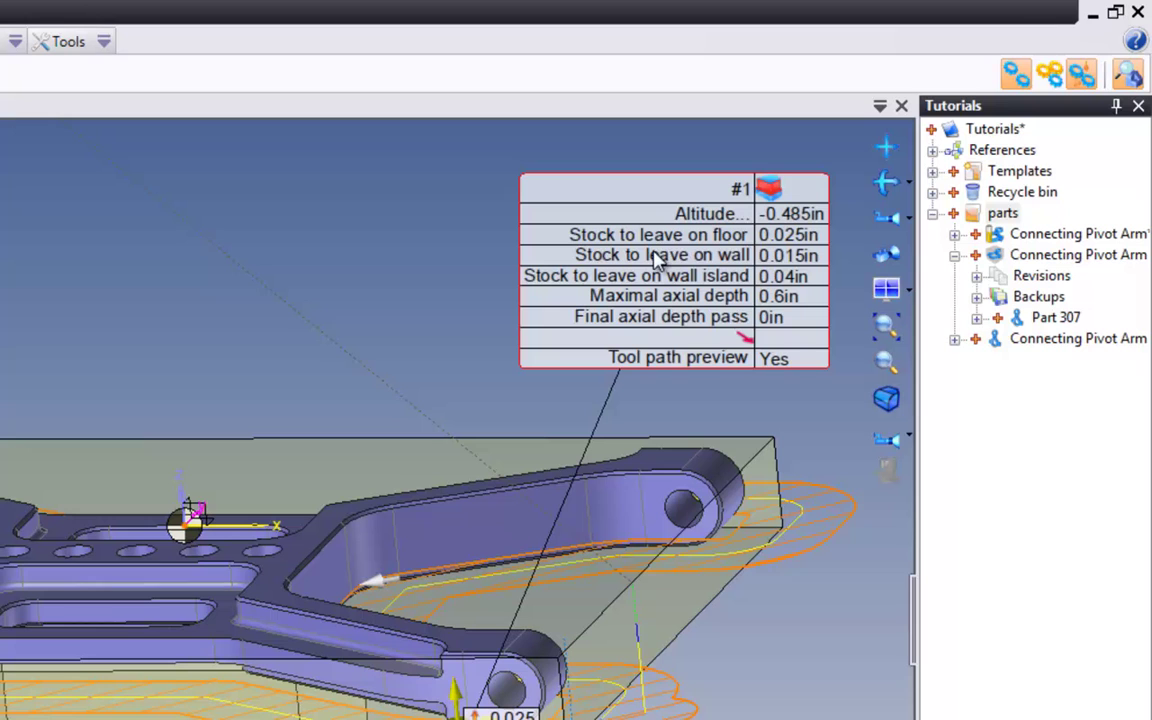
{"action": "left_click", "coordinate": [789, 234]}
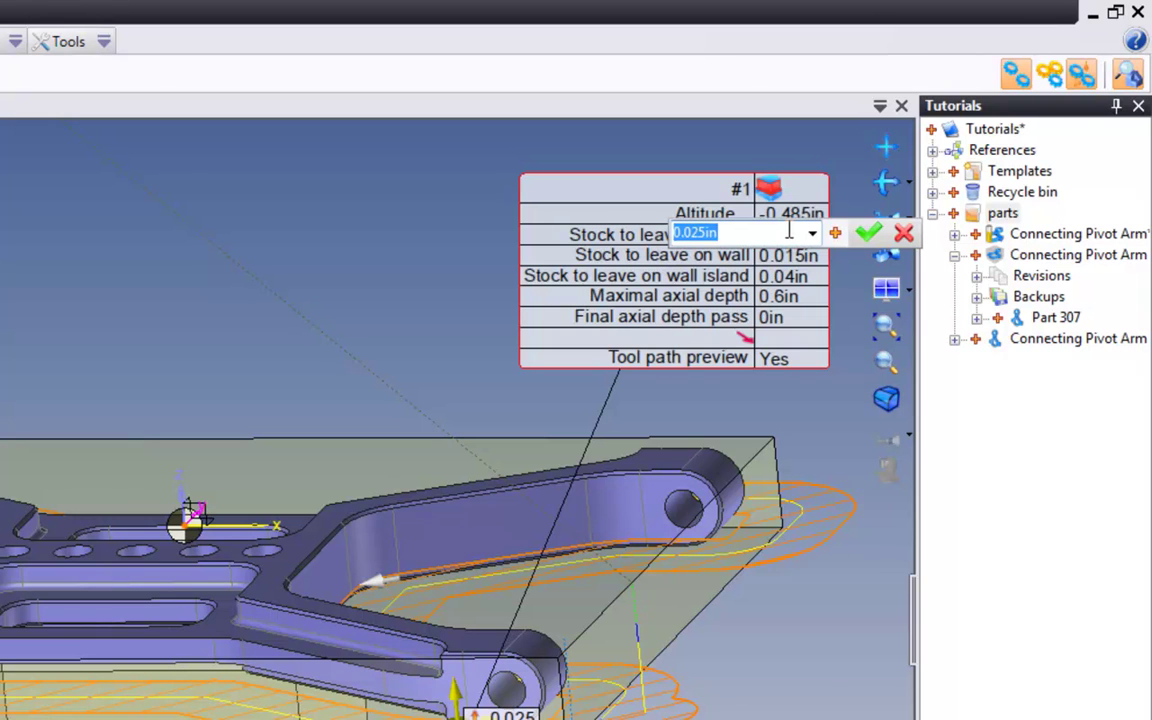
{"action": "type", "text": "-.125"}
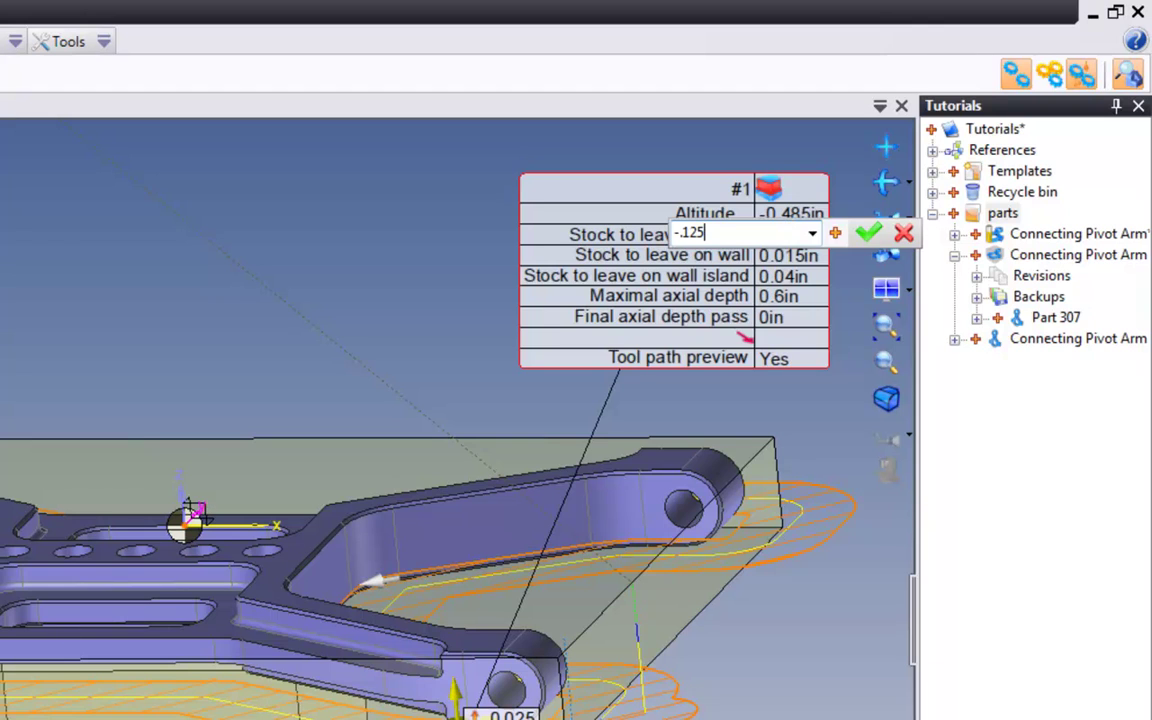
{"action": "key", "text": "Return"}
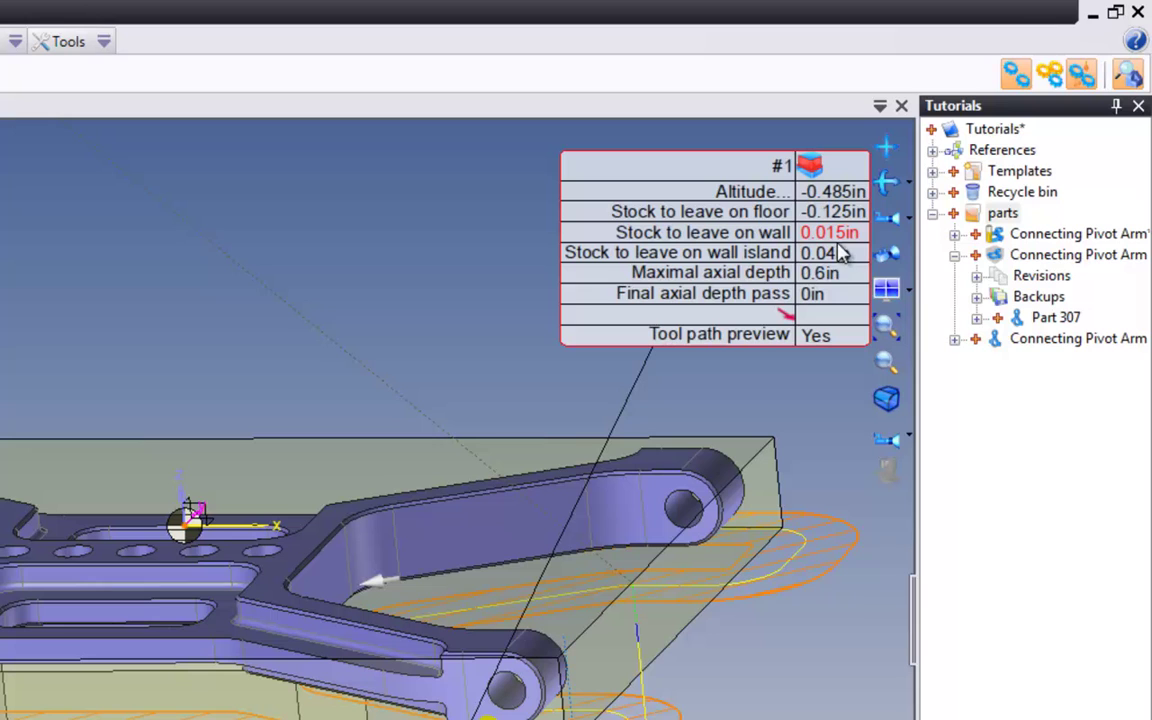
{"action": "left_click", "coordinate": [831, 273]}
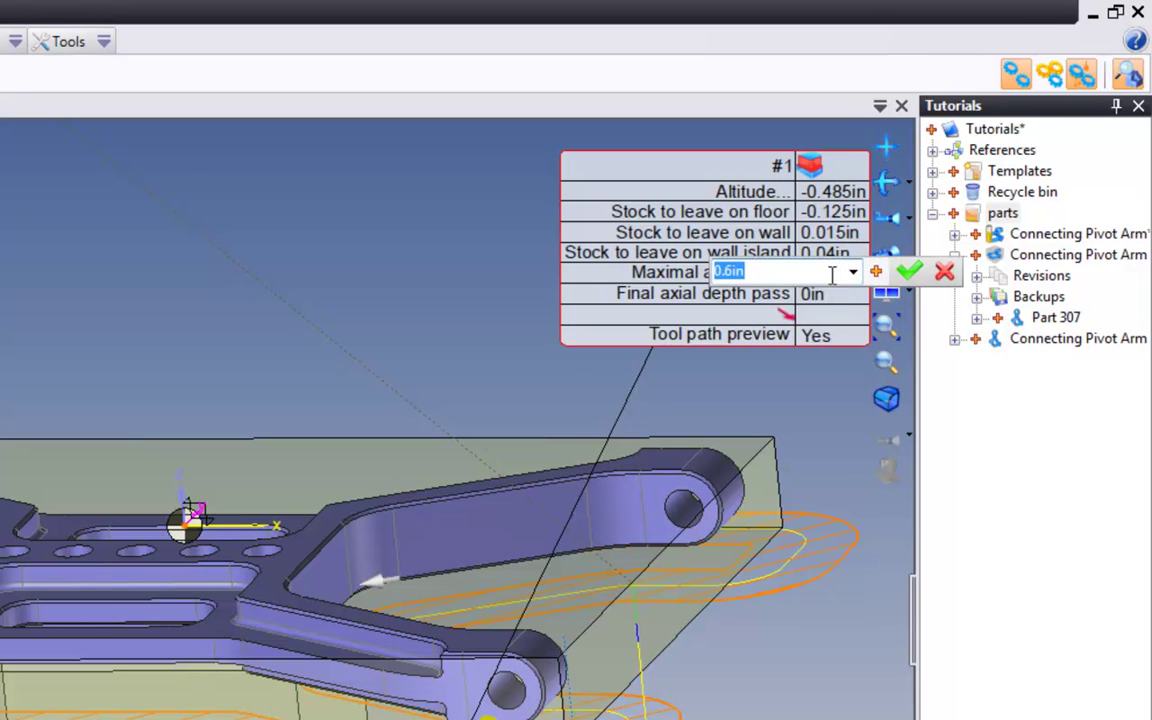
{"action": "type", "text": ".2"}
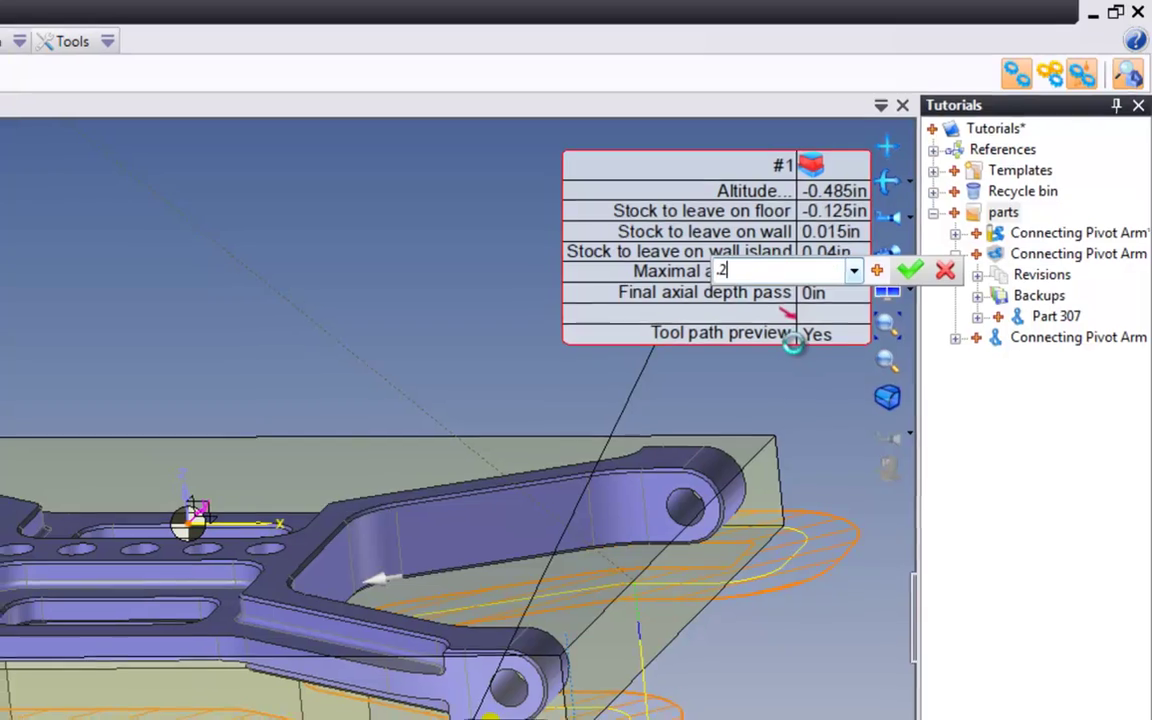
{"action": "key", "text": "Return"}
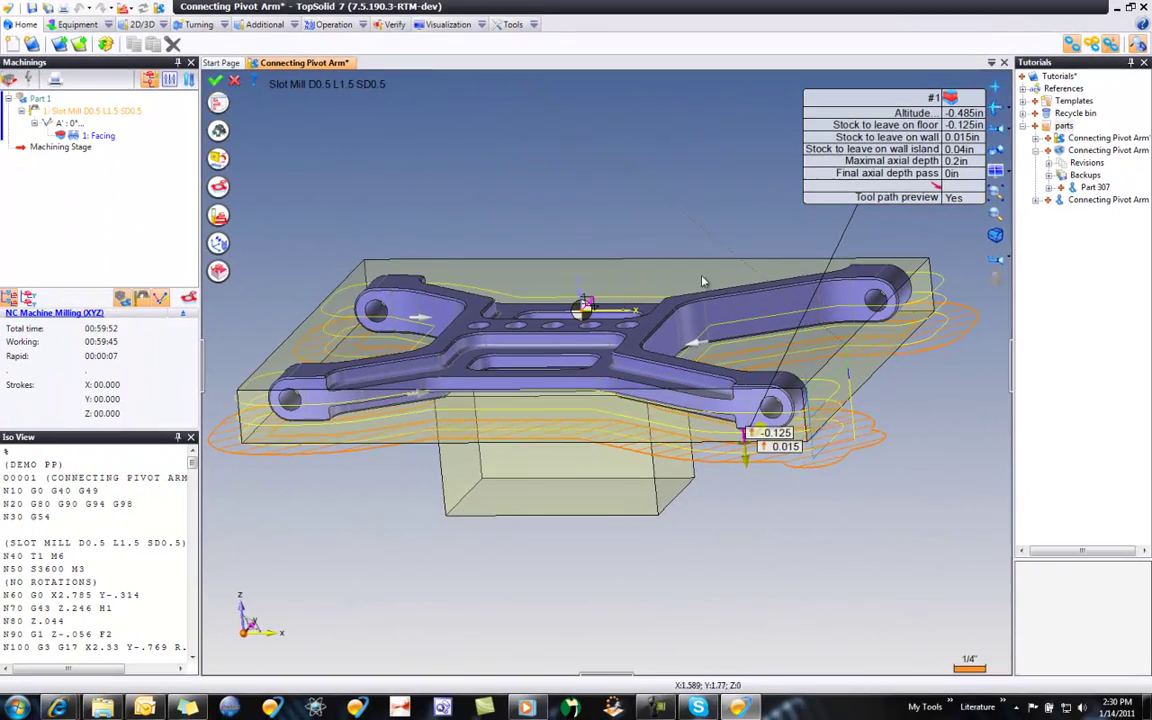
- Set the side milling's maximal radial depth to 0.2 in, final radial depth pass to 0.05 in and number of radial passes to 10
{"action": "middle_click_drag", "start_coordinate": [402, 278], "coordinate": [256, 303]}
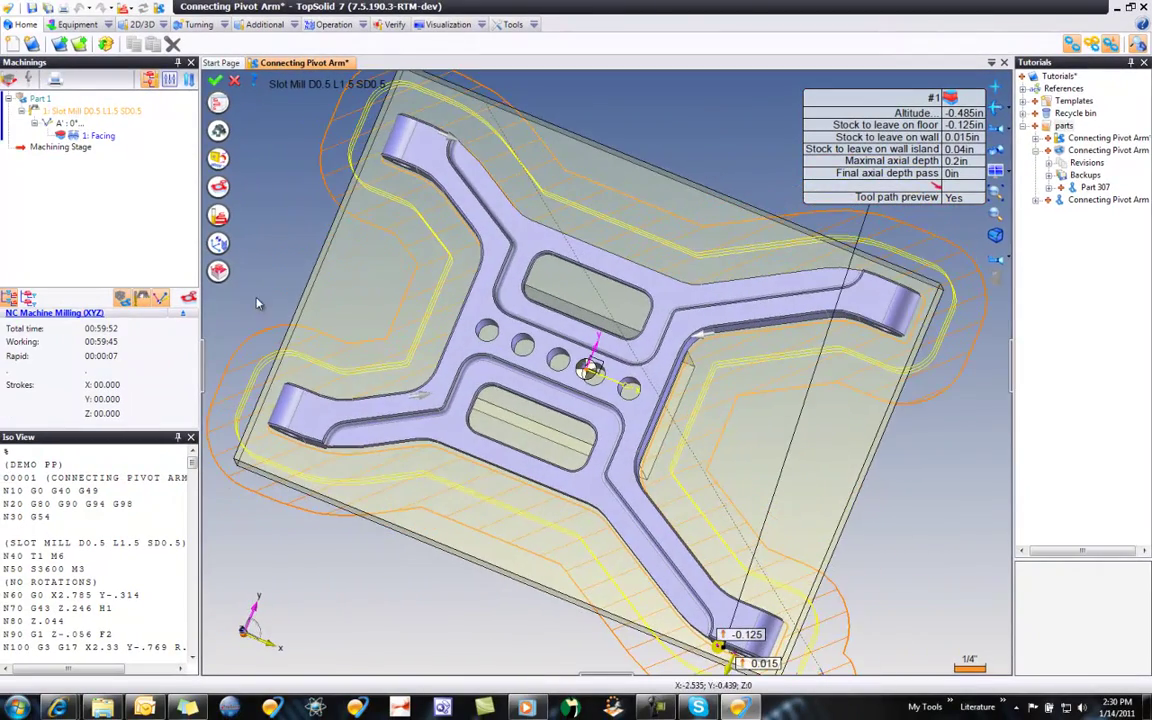
{"action": "left_click", "coordinate": [218, 214]}
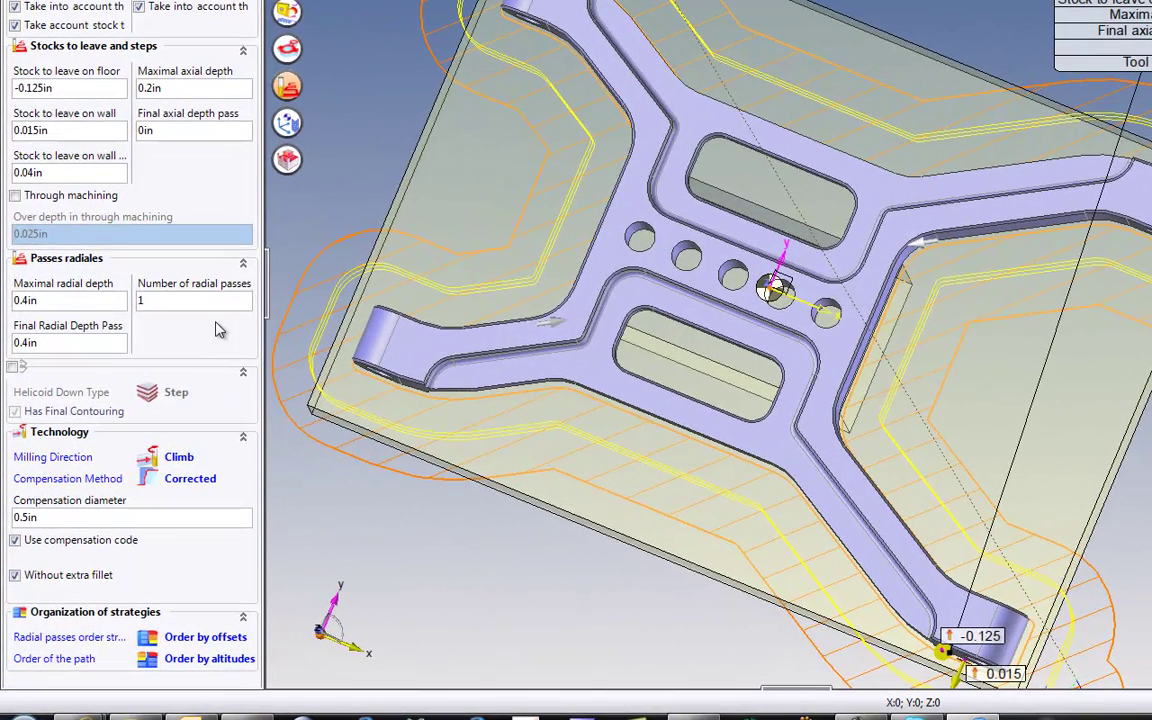
{"action": "double_click", "coordinate": [50, 302]}
{"action": "type", "text": ".2"}
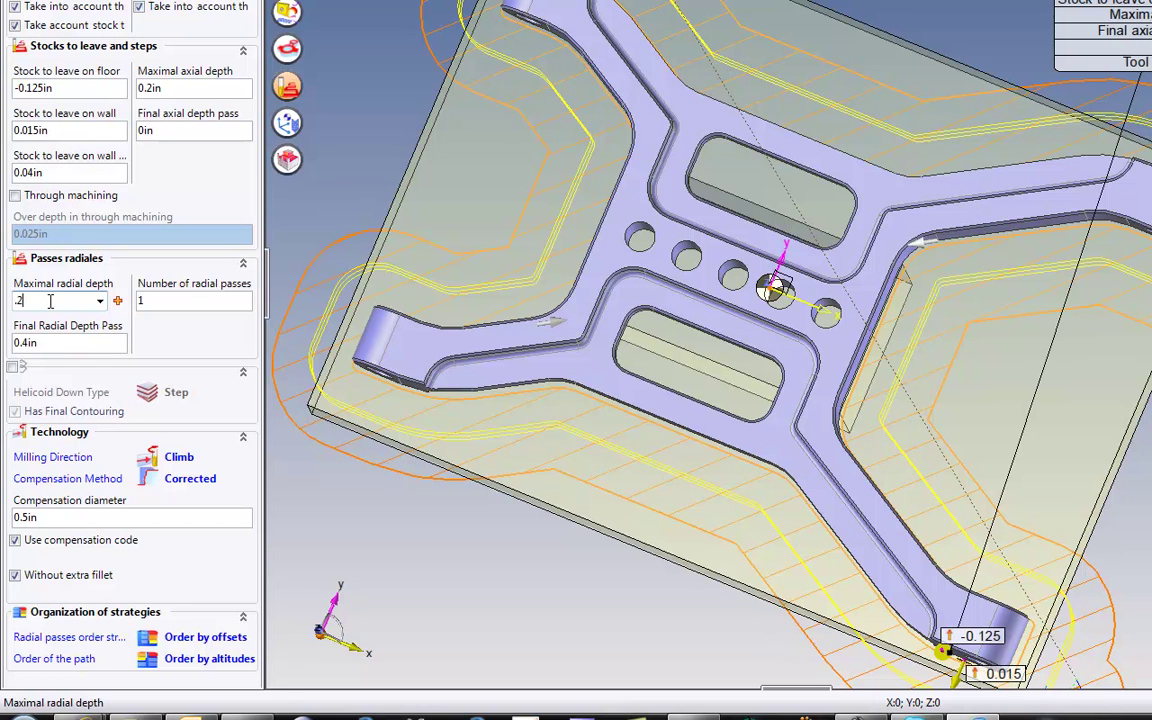
{"action": "double_click", "coordinate": [42, 344]}
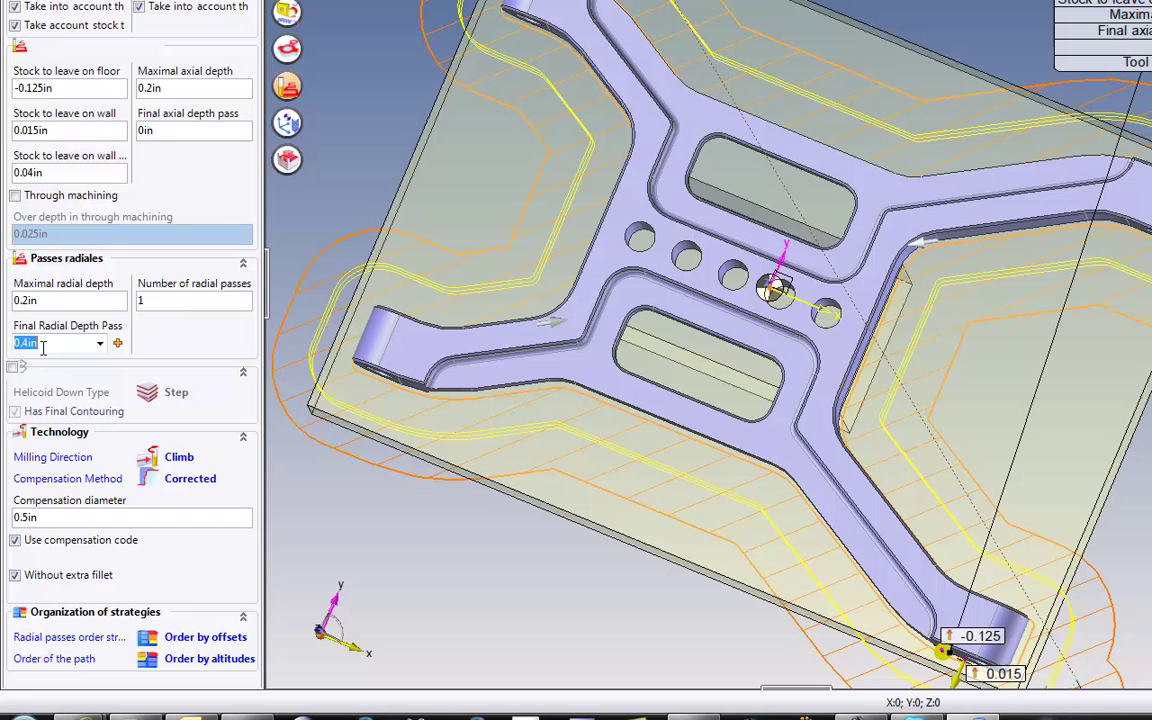
{"action": "type", "text": ".05"}
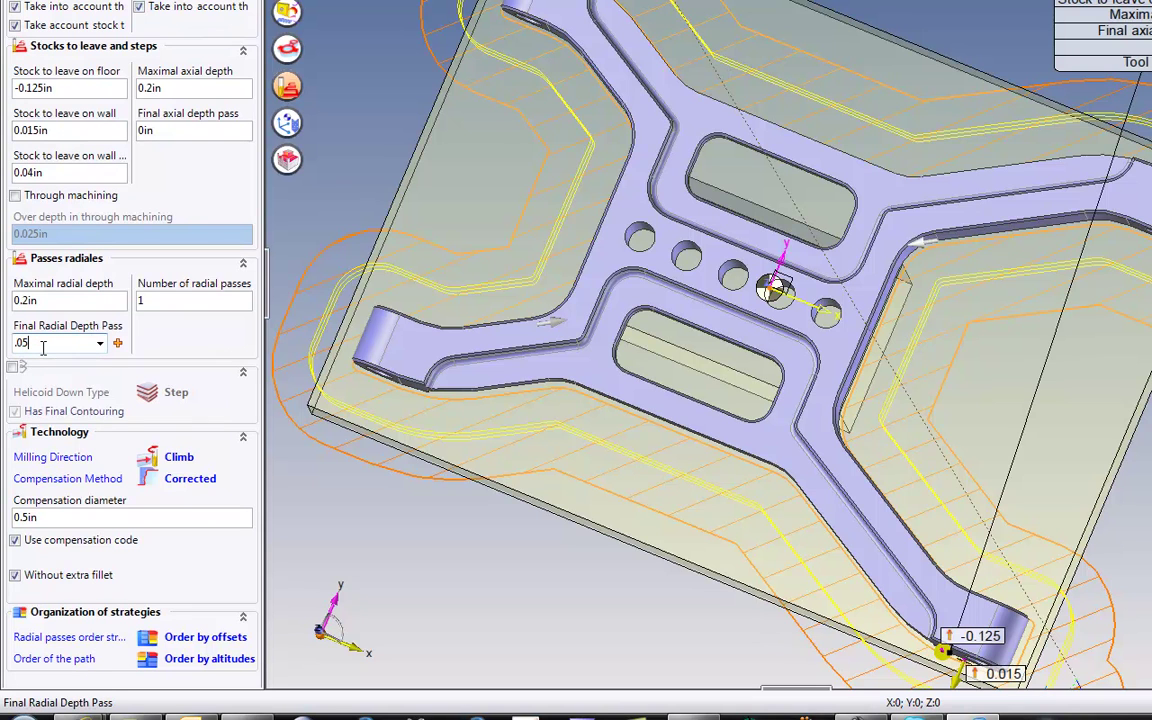
{"action": "key", "text": "Tab"}
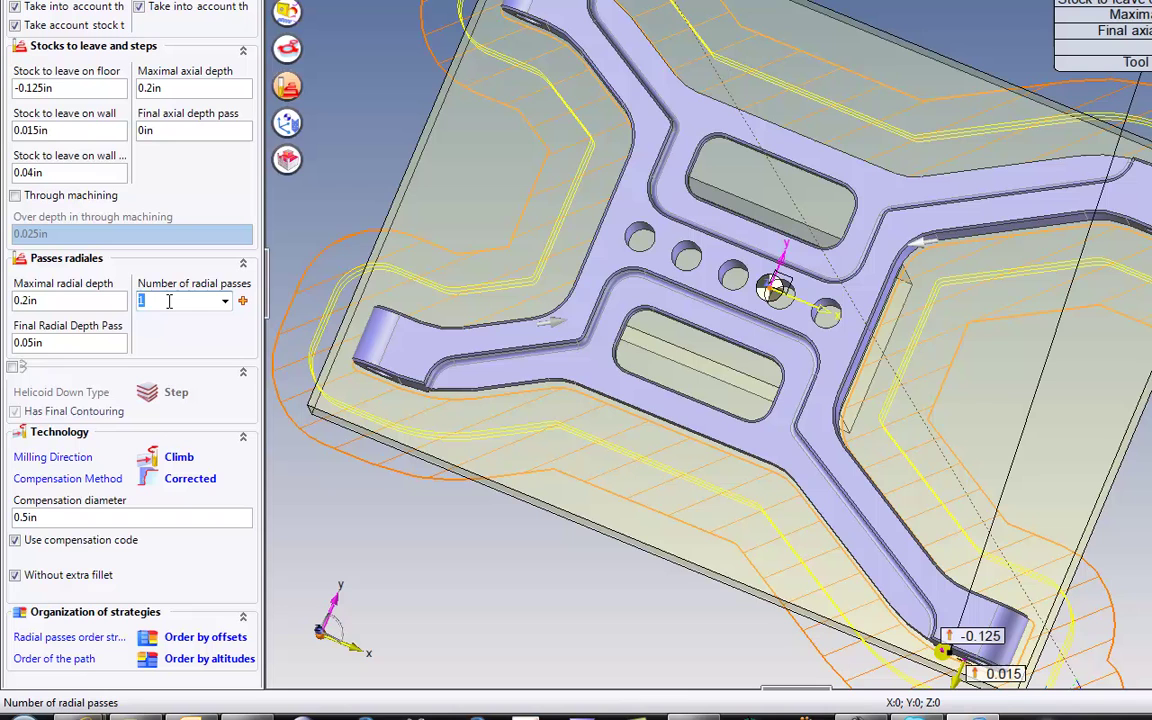
{"action": "type", "text": "10"}
{"action": "key", "text": "Return"}
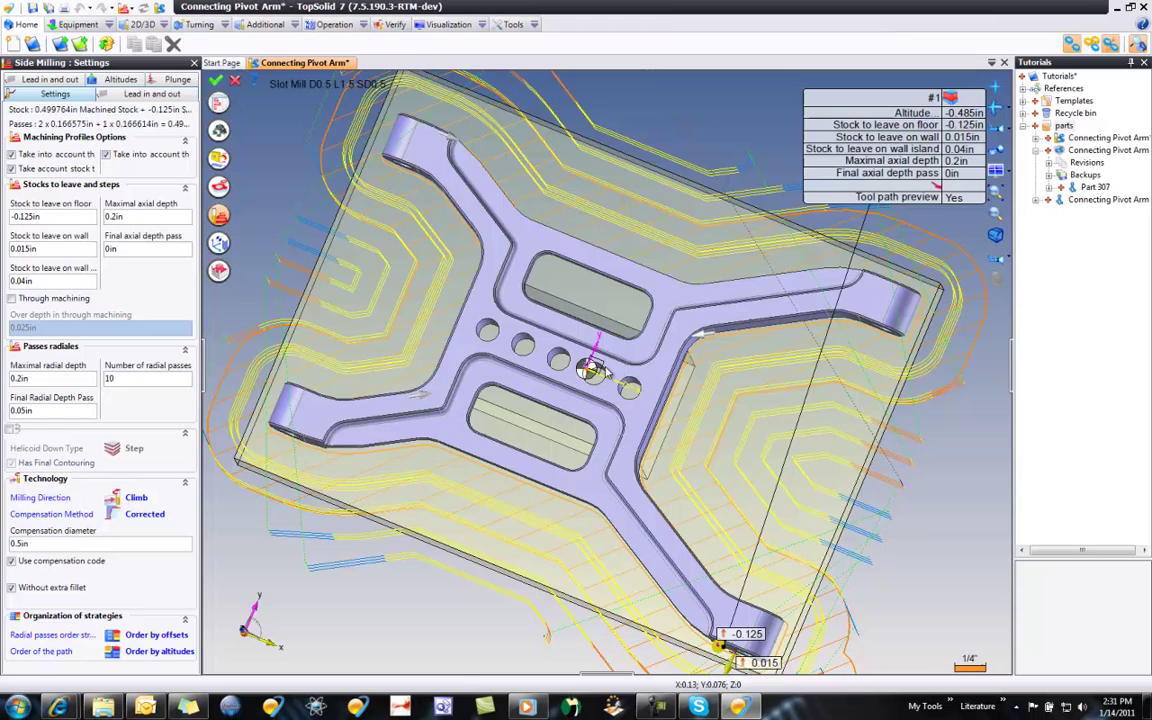
- Validate the side milling operation, watch its simulation from a tilted view, and exit the simulation
{"action": "scroll", "coordinate": [598, 370], "scroll_direction": "down", "scroll_amount": 2}
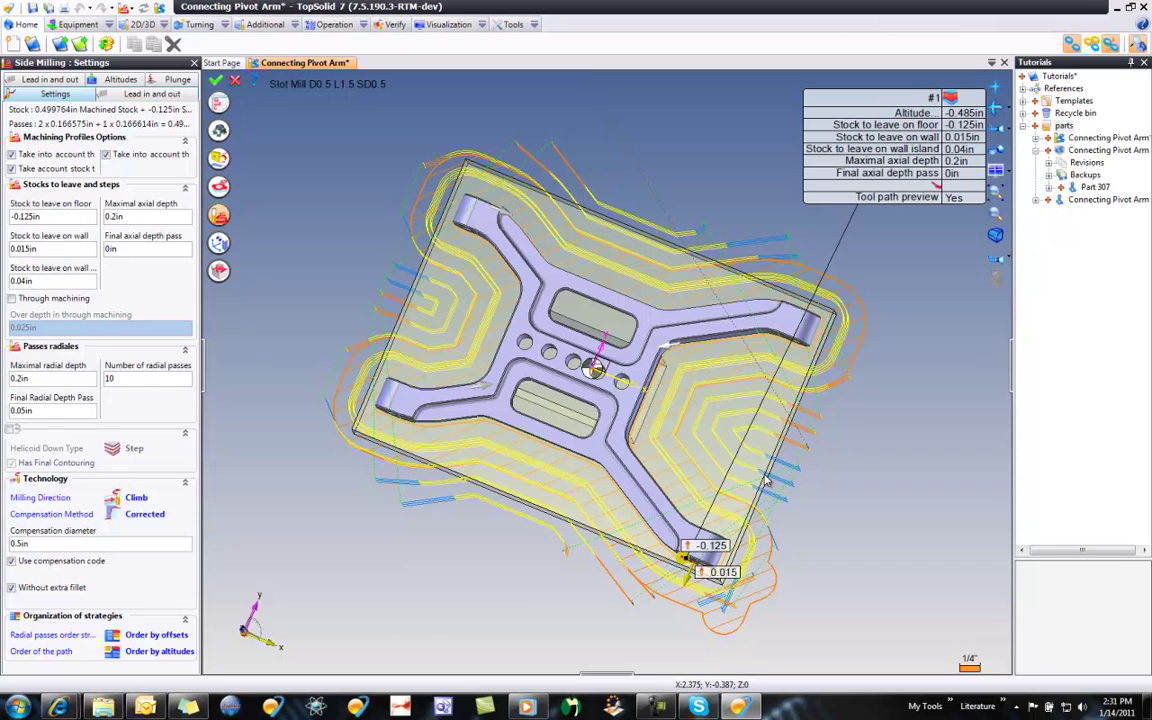
{"action": "left_click", "coordinate": [216, 81]}
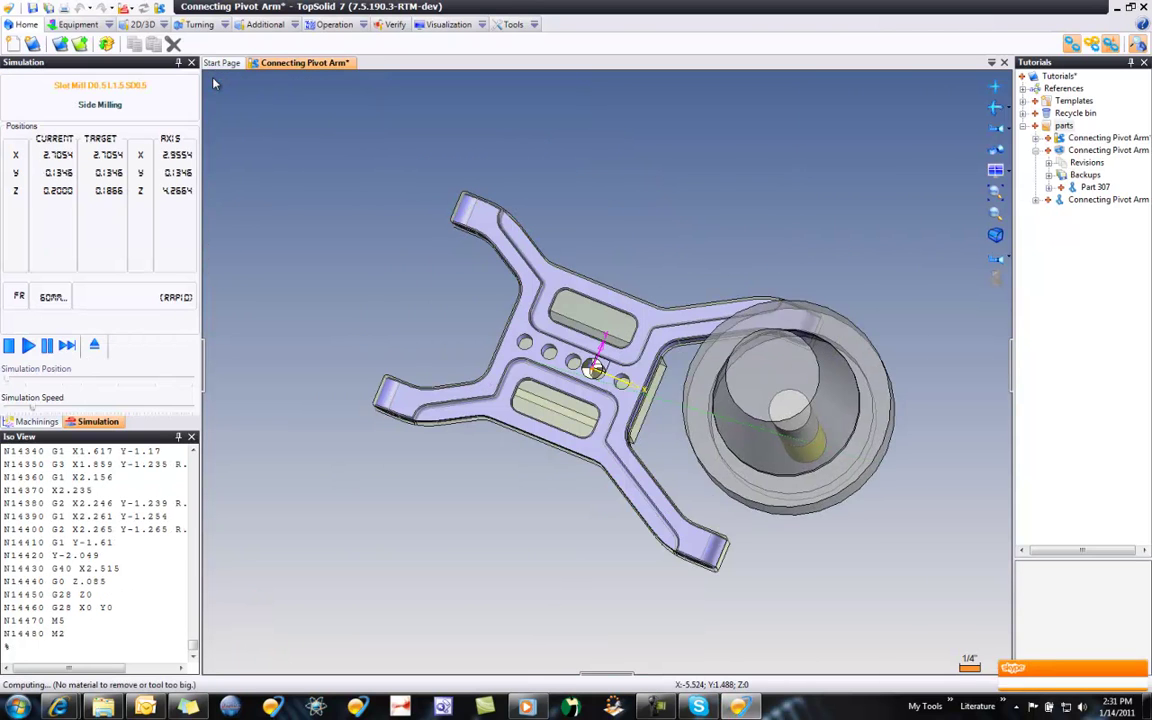
{"action": "middle_click_drag", "start_coordinate": [348, 270], "coordinate": [303, 167]}
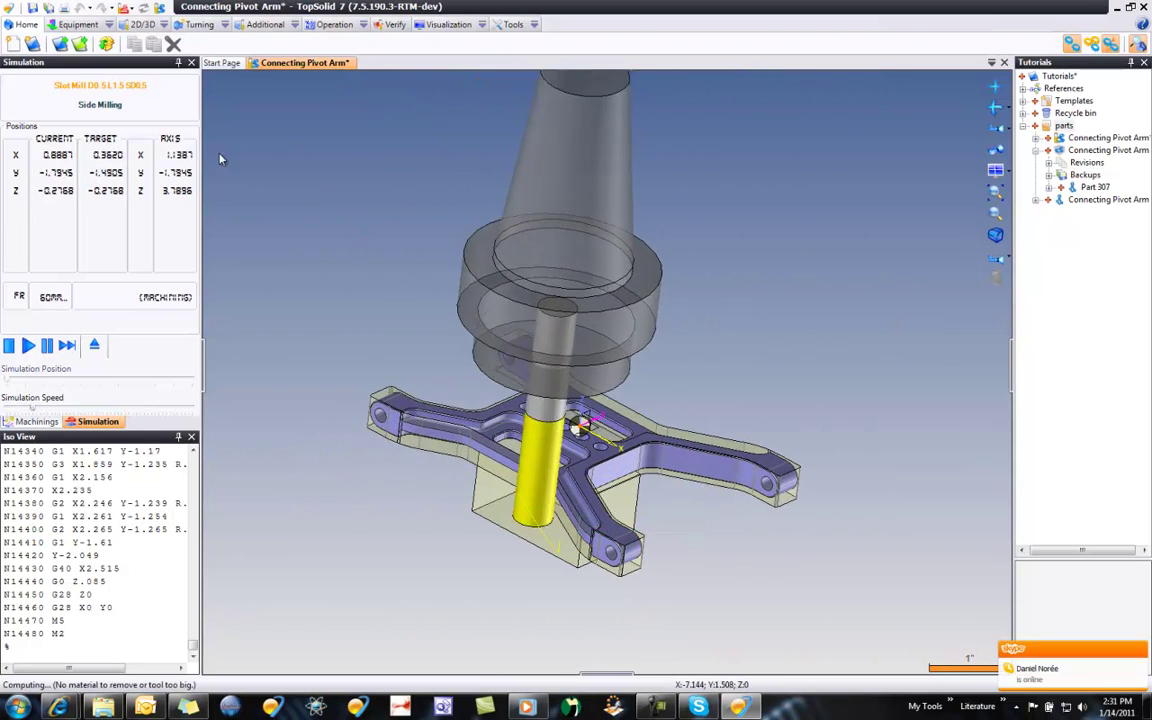
{"action": "left_click", "coordinate": [94, 345]}
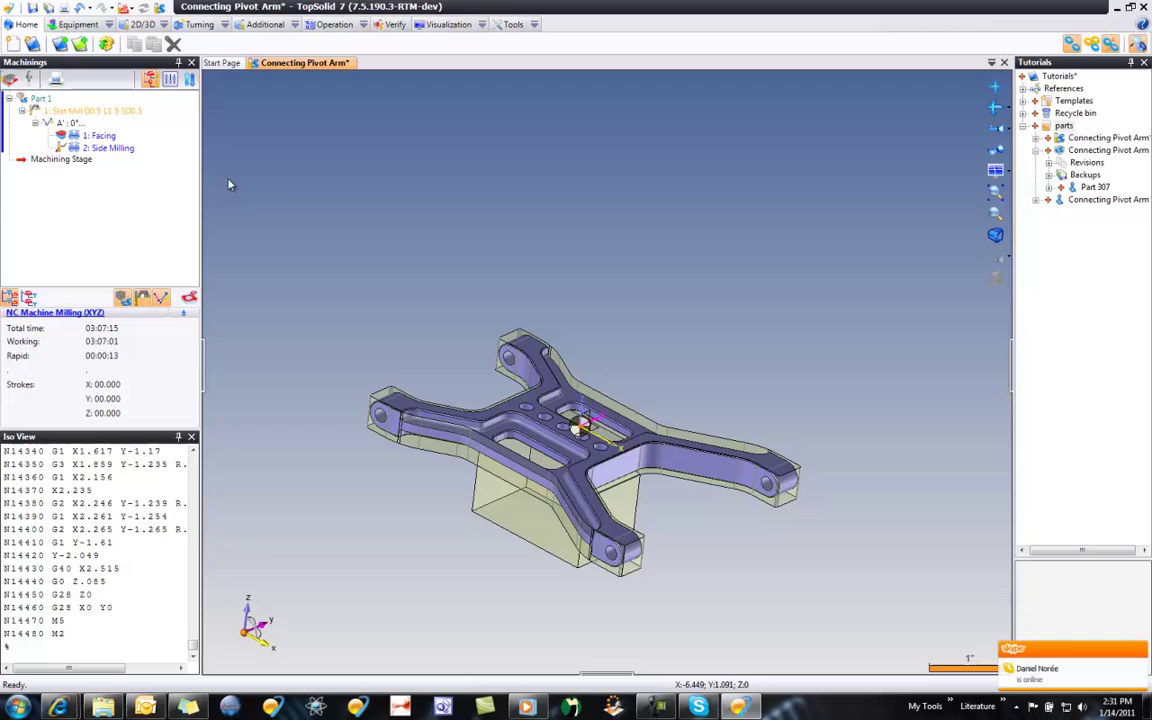
- Select the side milling operation and examine its toolpath around the pivot arm from several angles
{"action": "left_click", "coordinate": [100, 148]}
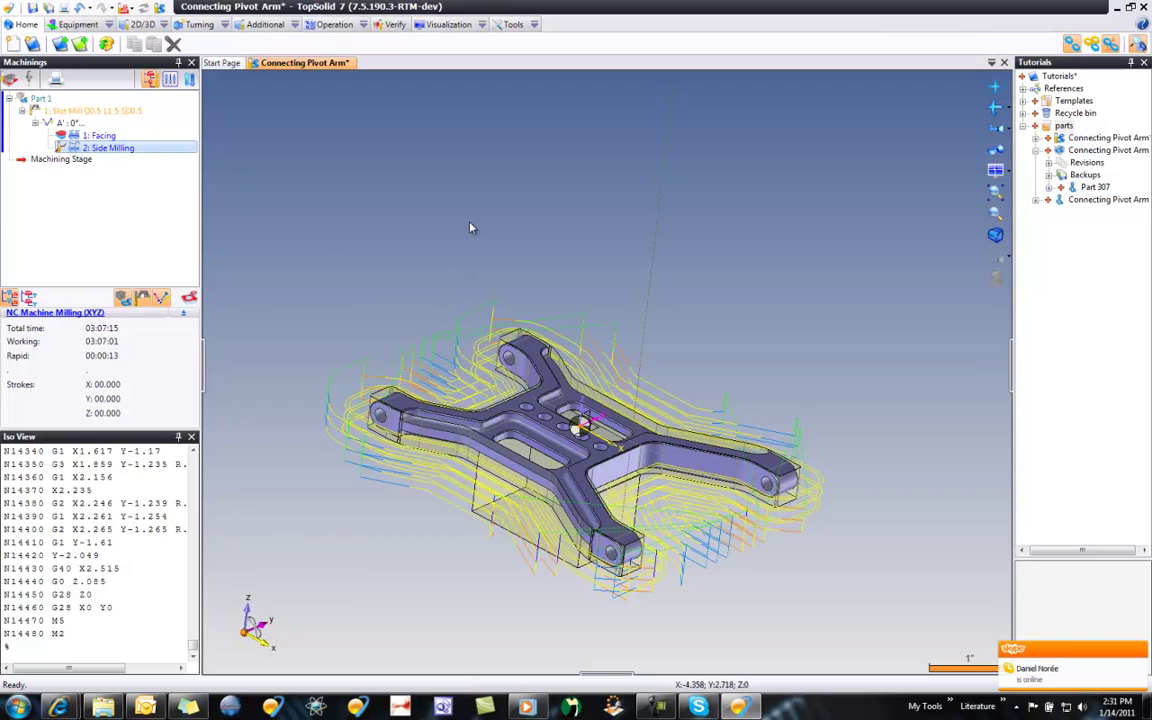
{"action": "key", "text": "Left"}
{"action": "key", "text": "Left"}
{"action": "key", "text": "Left"}
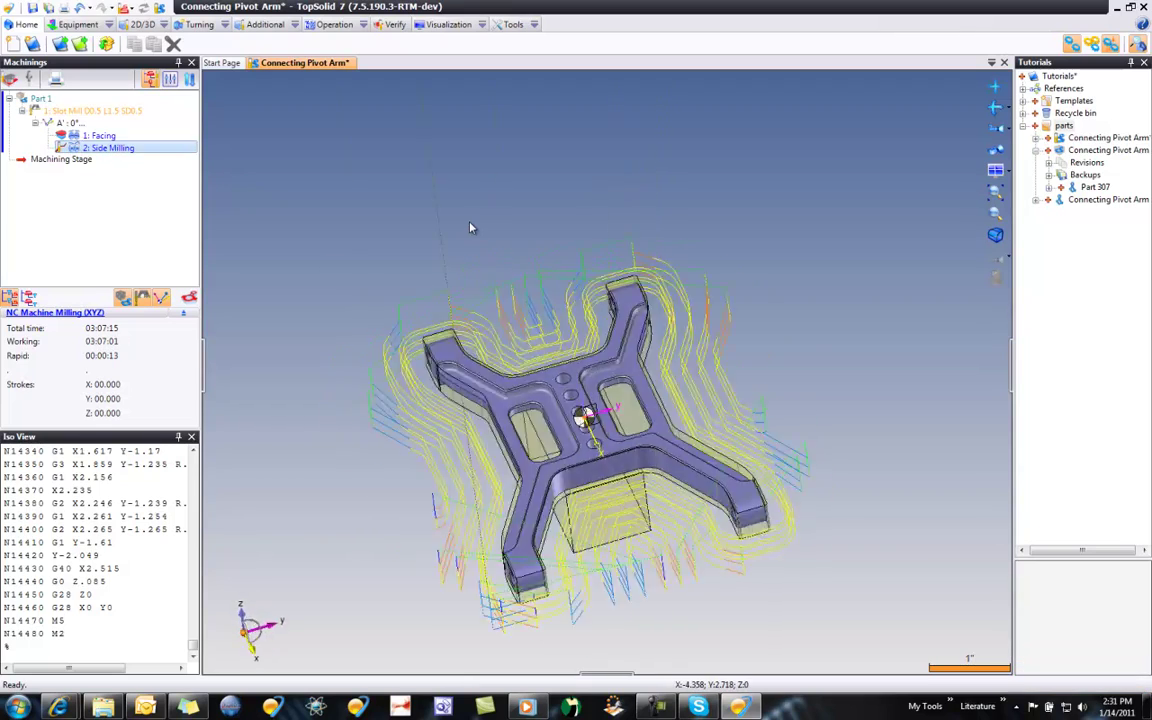
{"action": "key", "text": "Left"}
{"action": "key", "text": "Left"}
{"action": "key", "text": "Left"}
{"action": "key", "text": "Left"}
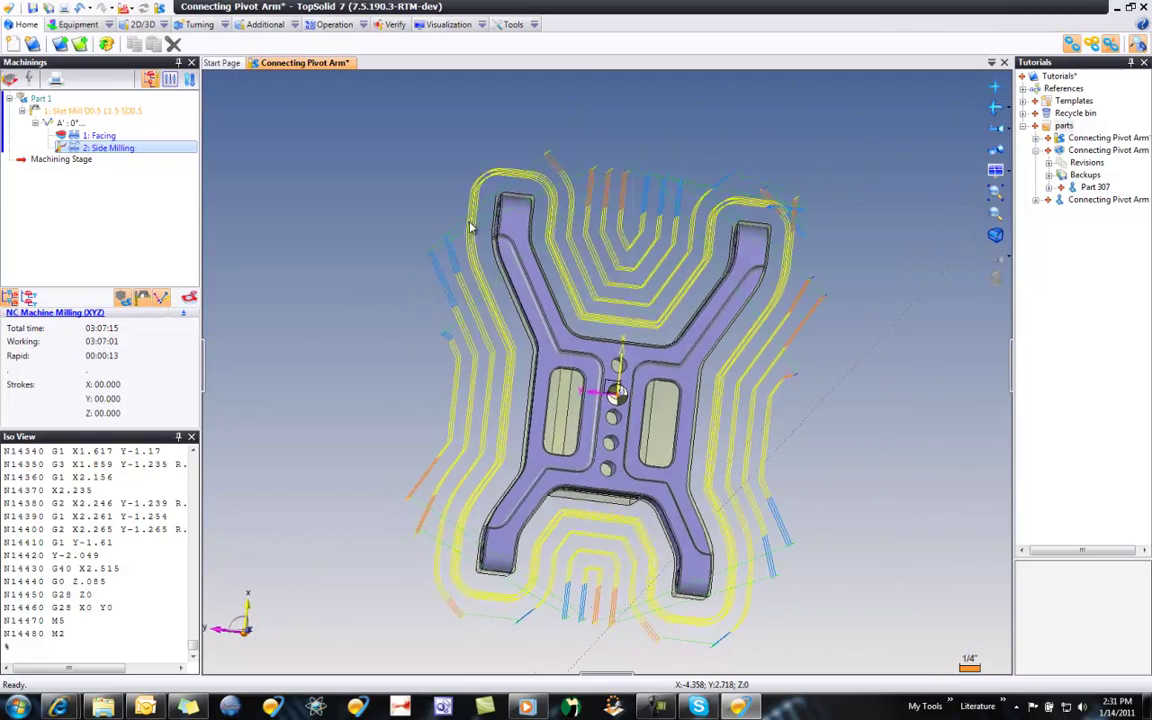
{"action": "key", "text": "Left"}
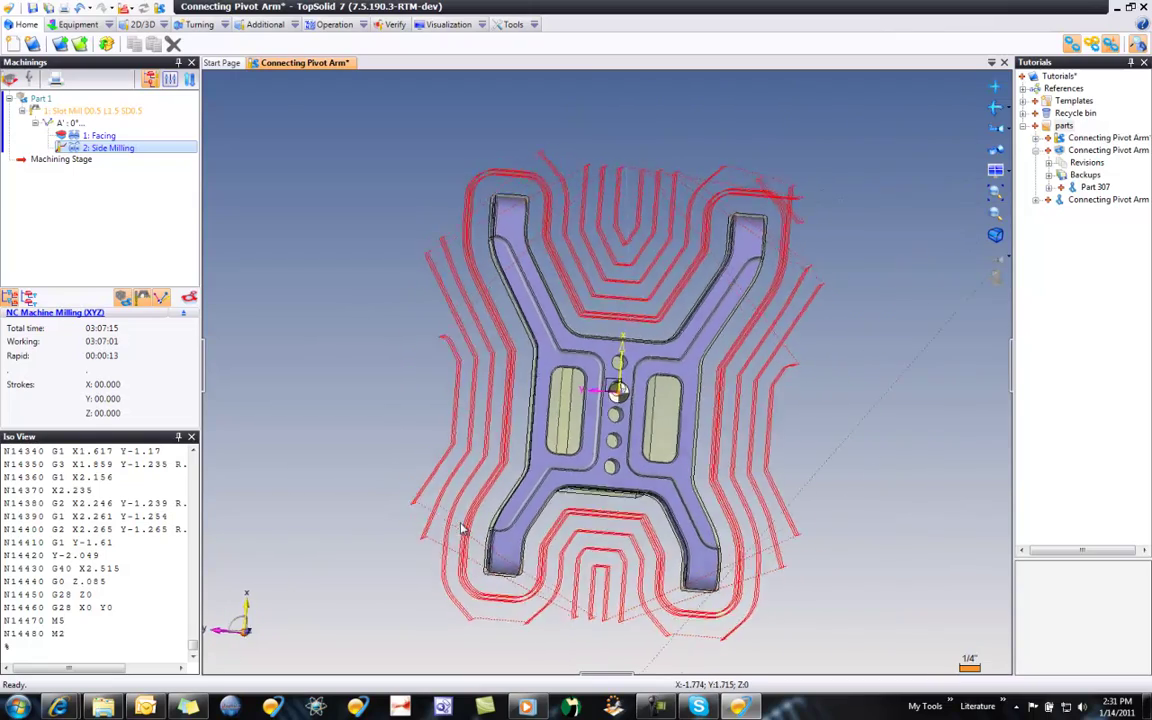
{"action": "key", "text": "Down"}
{"action": "key", "text": "Down"}
{"action": "key", "text": "Down"}
{"action": "key", "text": "Left"}
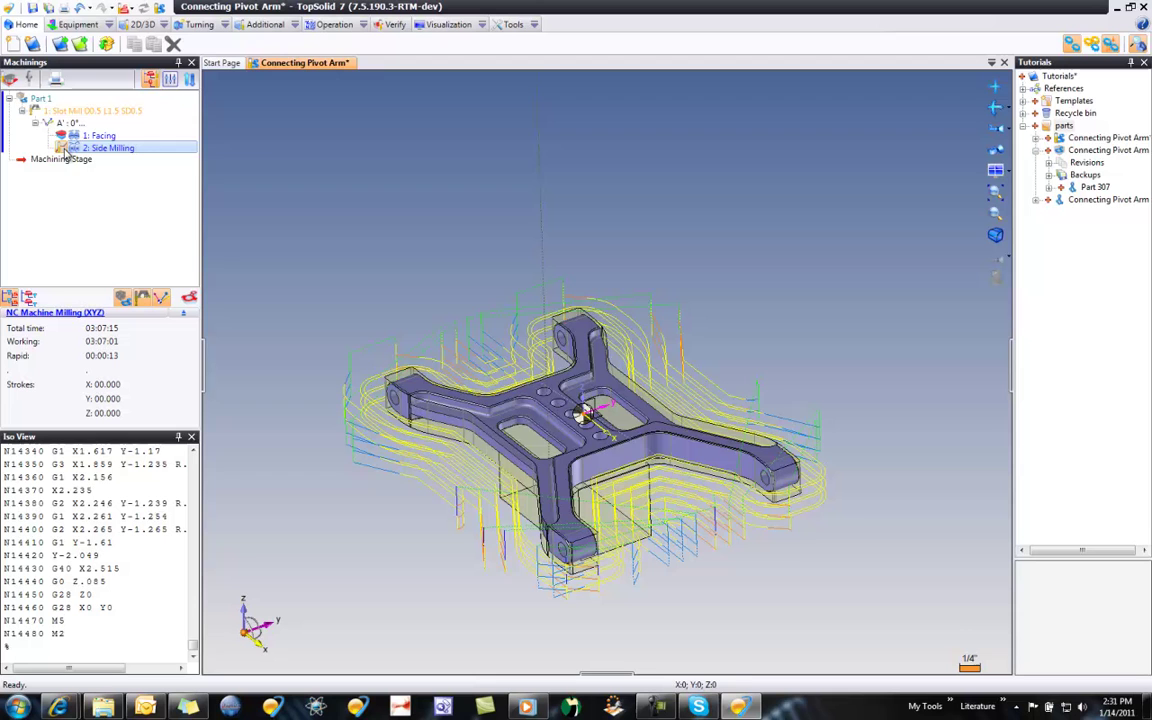
- Hide the side milling toolpath so that the recessed faces of the pivot arm can be inspected
{"action": "left_click", "coordinate": [72, 149]}
{"action": "scroll", "coordinate": [370, 260], "scroll_direction": "up", "scroll_amount": 3}
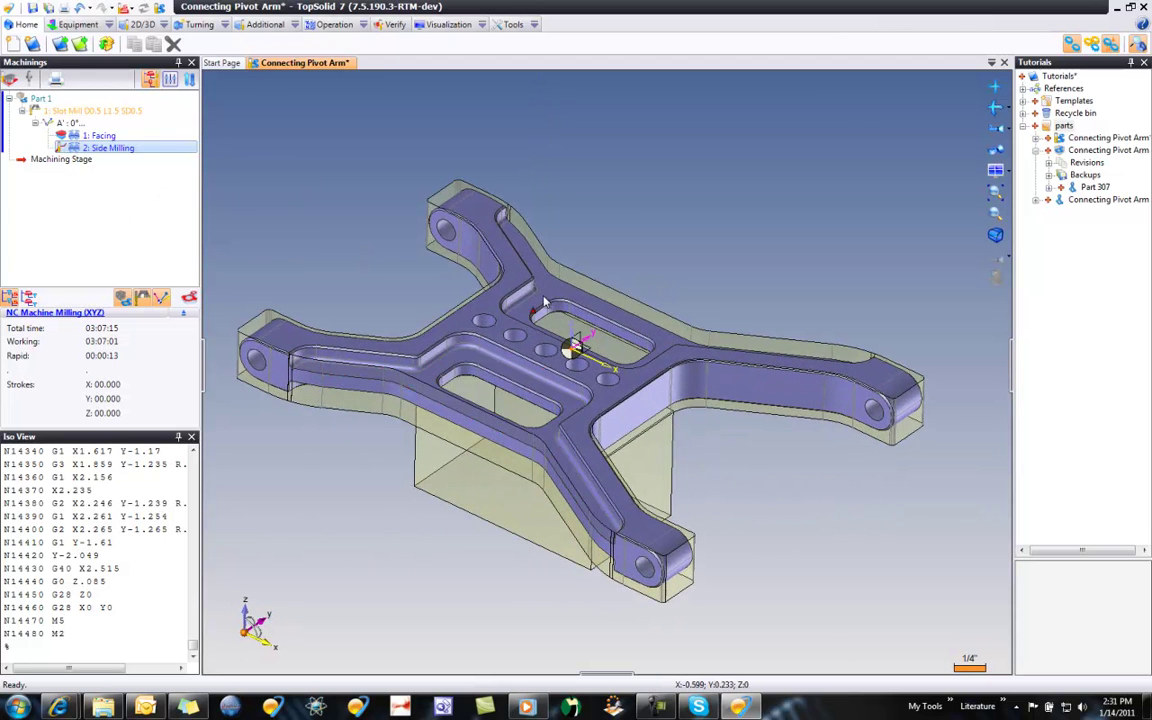
{"action": "key", "text": "Left"}
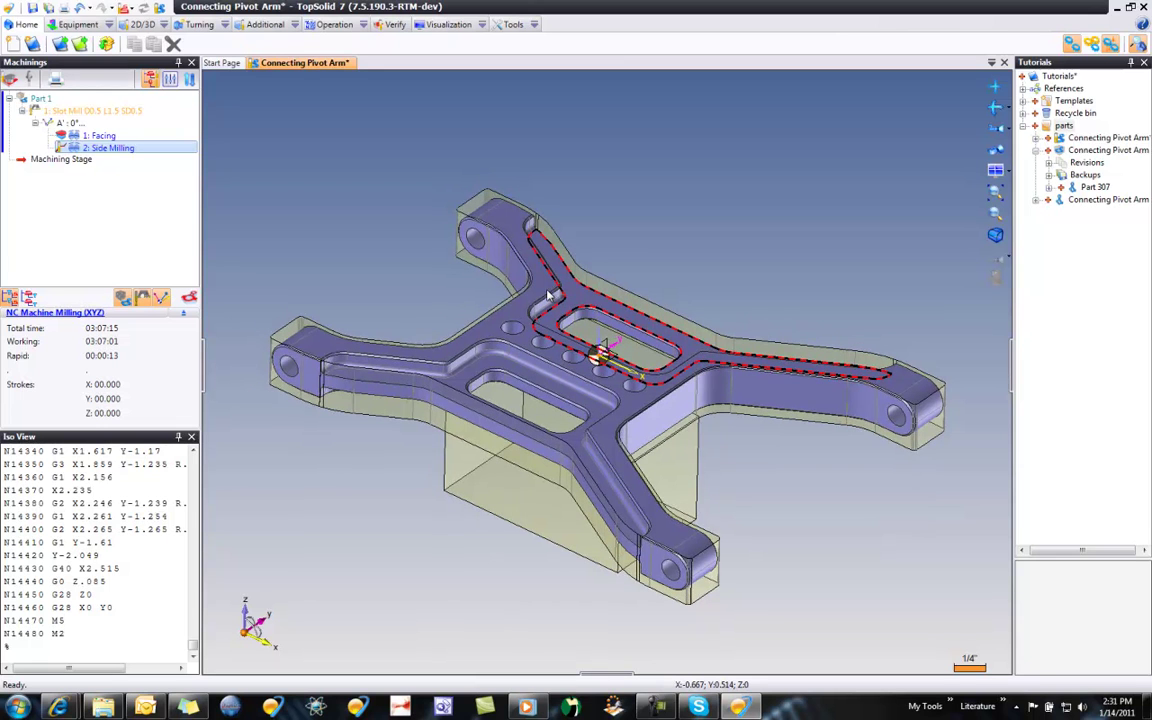
- Reuse the facing operation on the recessed floor around the slot on the negative Y side to create an open pocketing operation
{"action": "left_click", "coordinate": [86, 136]}
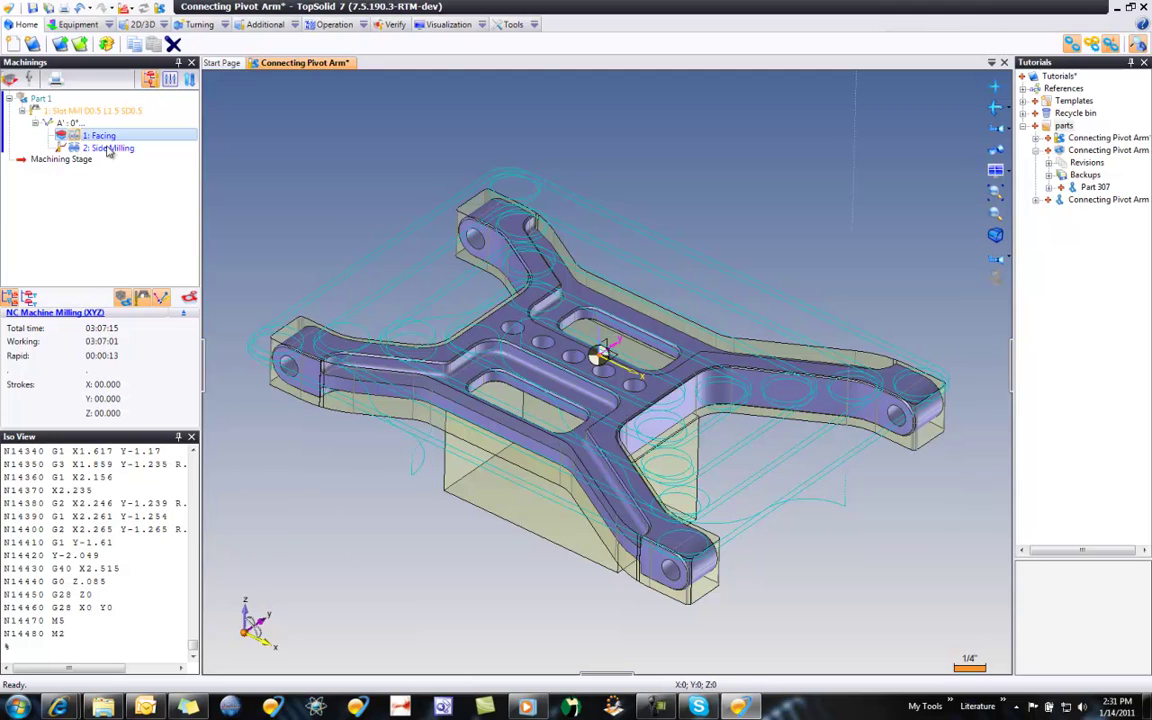
{"action": "left_click", "coordinate": [309, 208]}
{"action": "scroll", "coordinate": [496, 448], "scroll_direction": "up", "scroll_amount": 3}
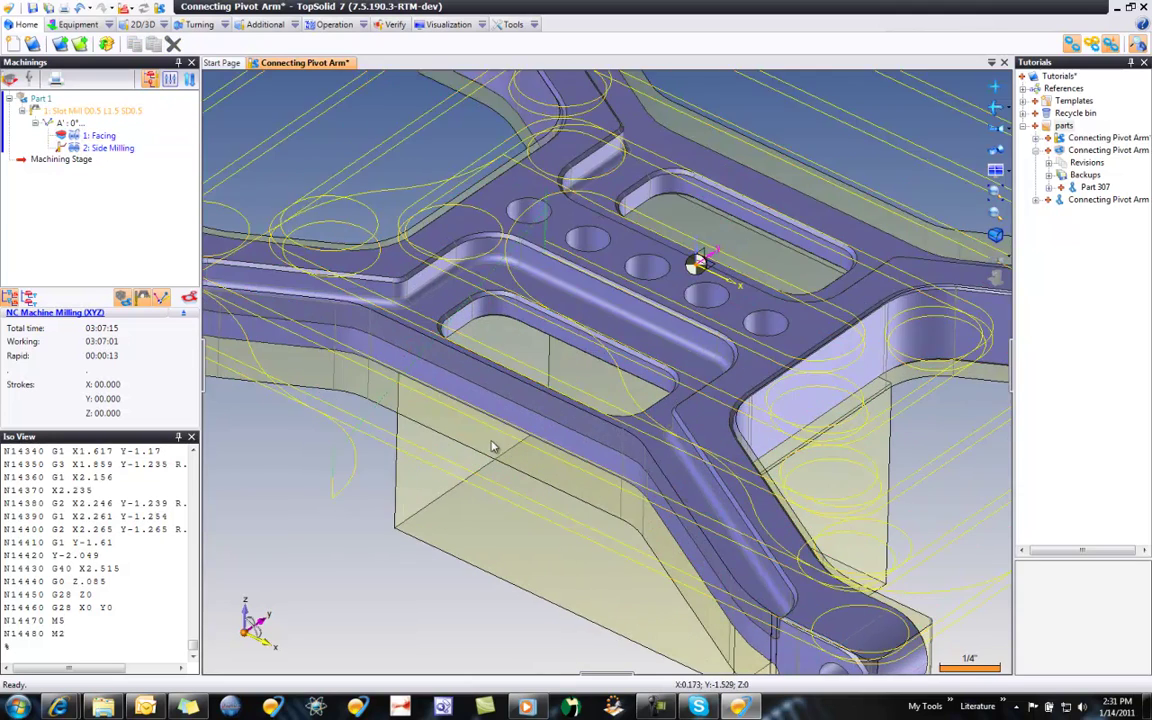
{"action": "scroll", "coordinate": [430, 381], "scroll_direction": "up", "scroll_amount": 1}
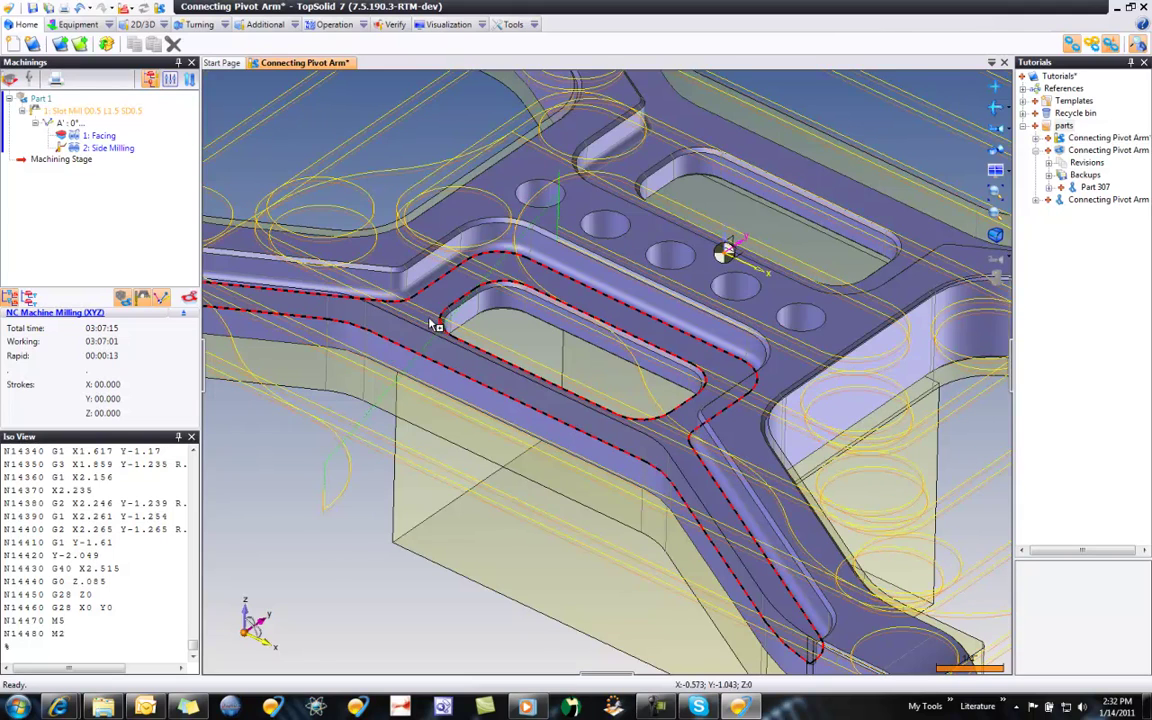
{"action": "right_click", "coordinate": [425, 336]}
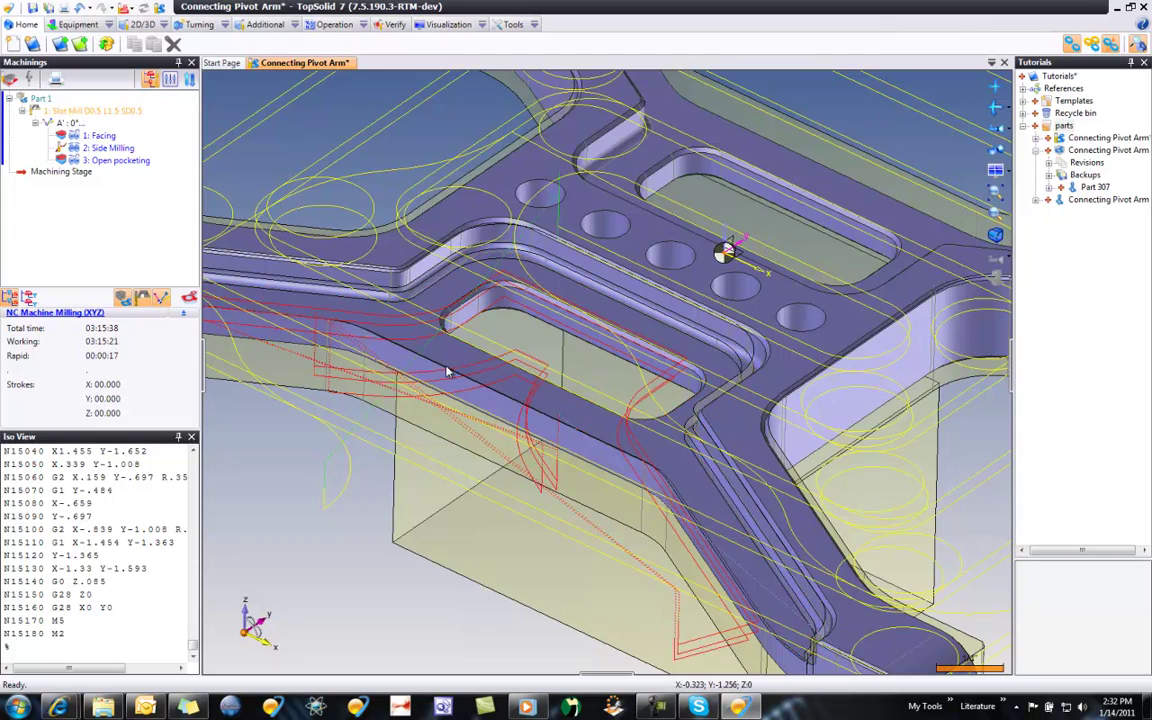
- Hide the facing toolpath and highlight the open pocketing toolpath to check it on the part
{"action": "scroll", "coordinate": [523, 430], "scroll_direction": "down", "scroll_amount": 6}
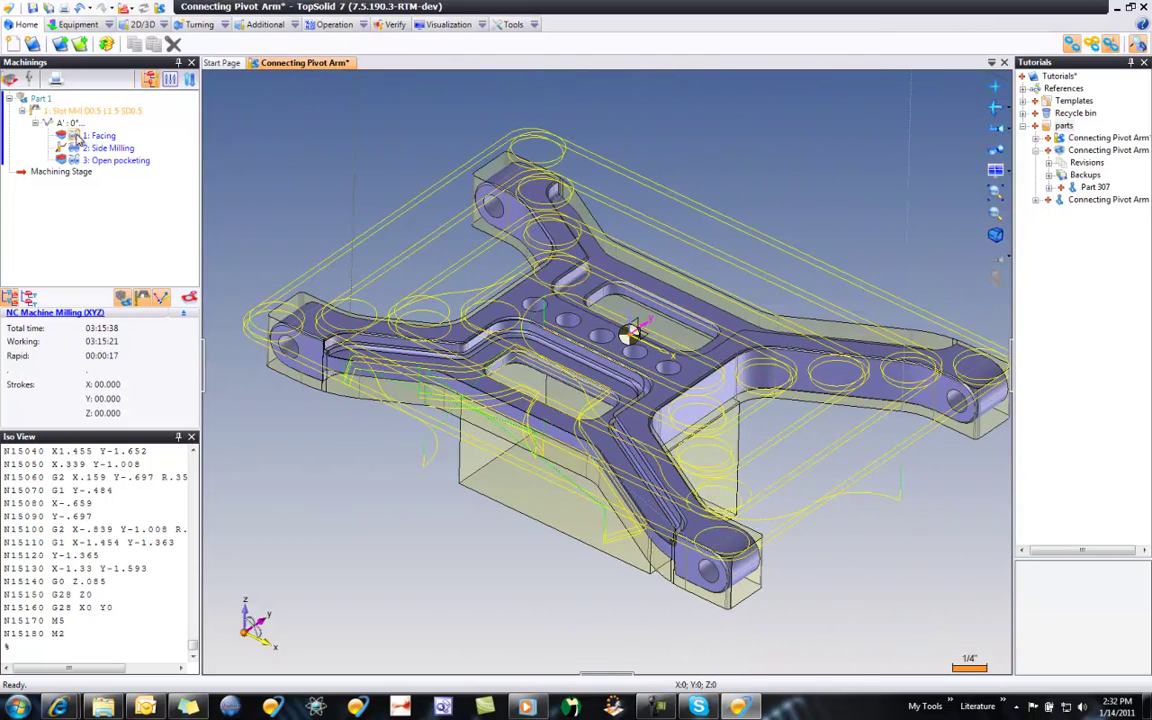
{"action": "left_click", "coordinate": [75, 138]}
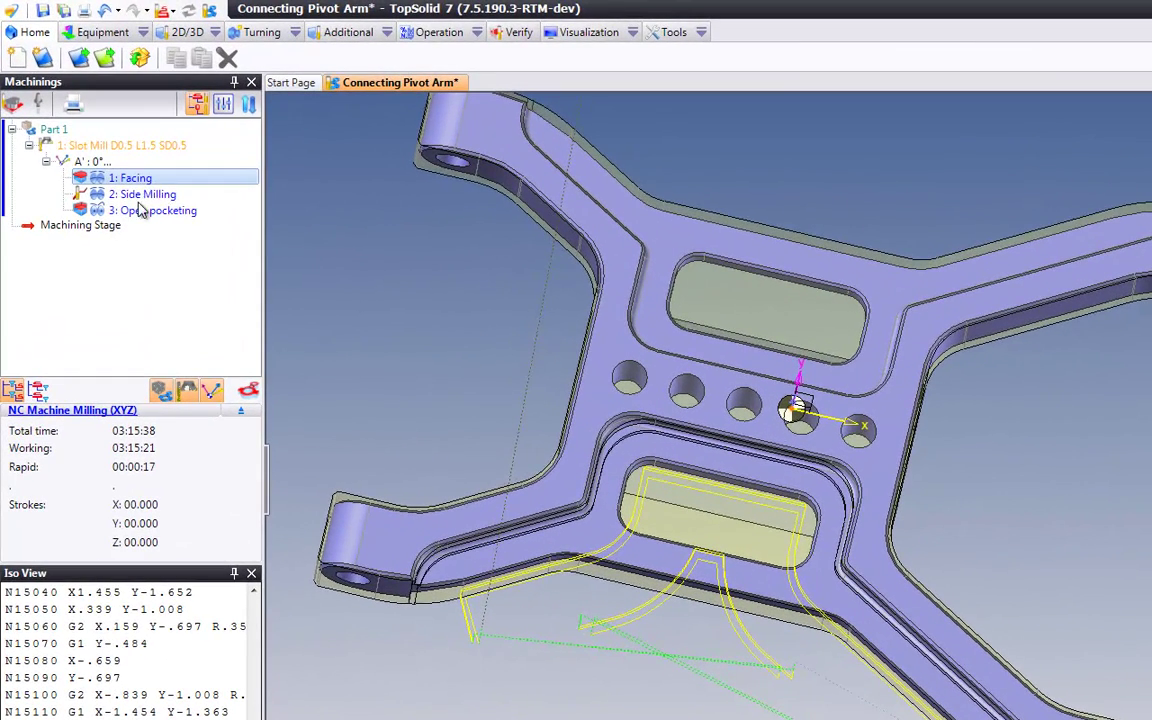
{"action": "left_click", "coordinate": [150, 211]}
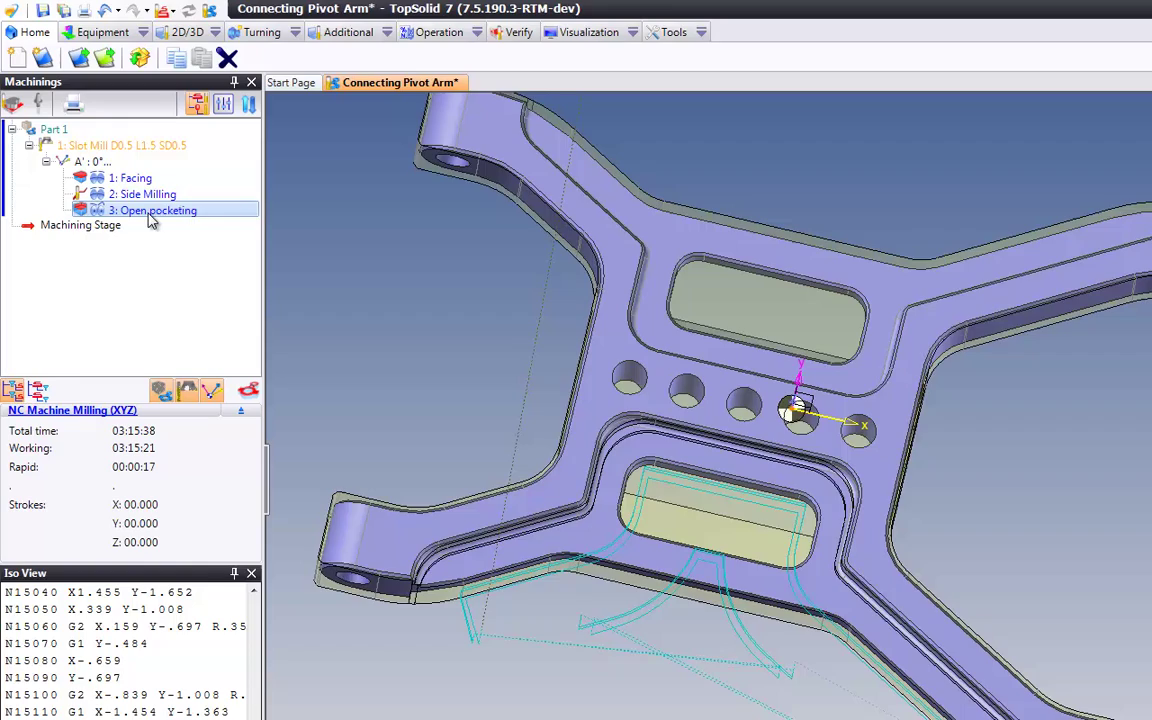
{"action": "left_click", "coordinate": [420, 316]}
- Copy the open pocketing operation onto the matching recessed floor around the opposite slot
{"action": "scroll", "coordinate": [420, 316], "scroll_direction": "up", "scroll_amount": 6}
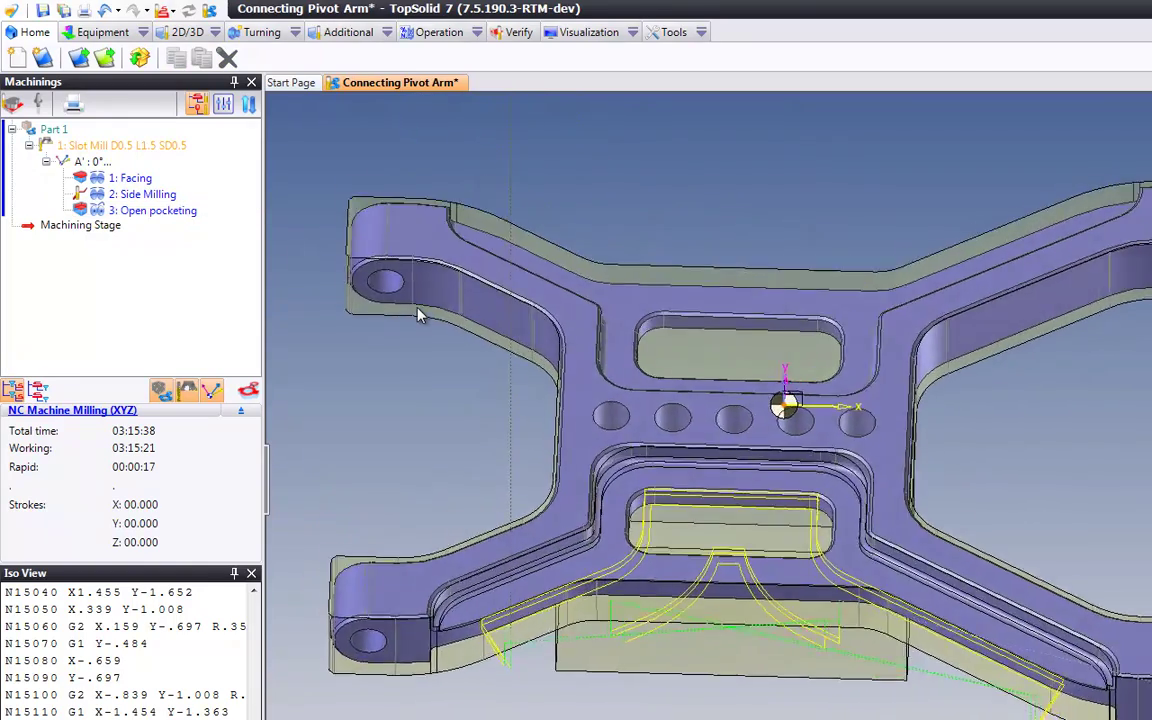
{"action": "scroll", "coordinate": [420, 316], "scroll_direction": "up", "scroll_amount": 5}
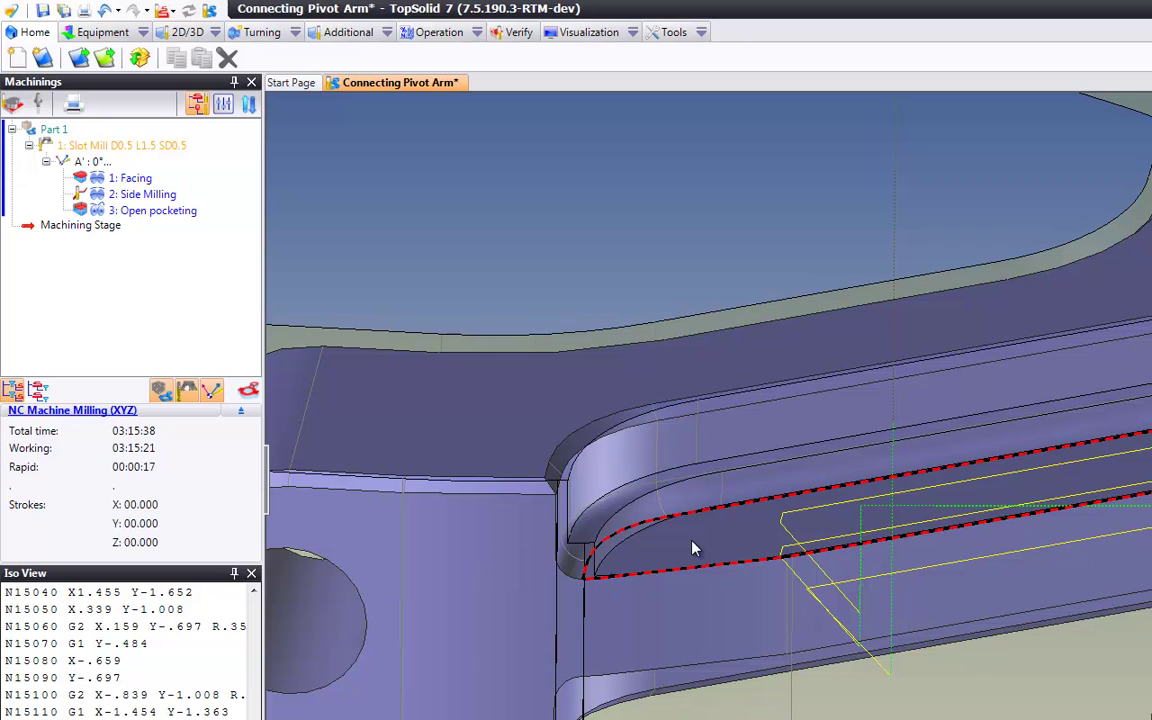
{"action": "key", "text": "Home"}
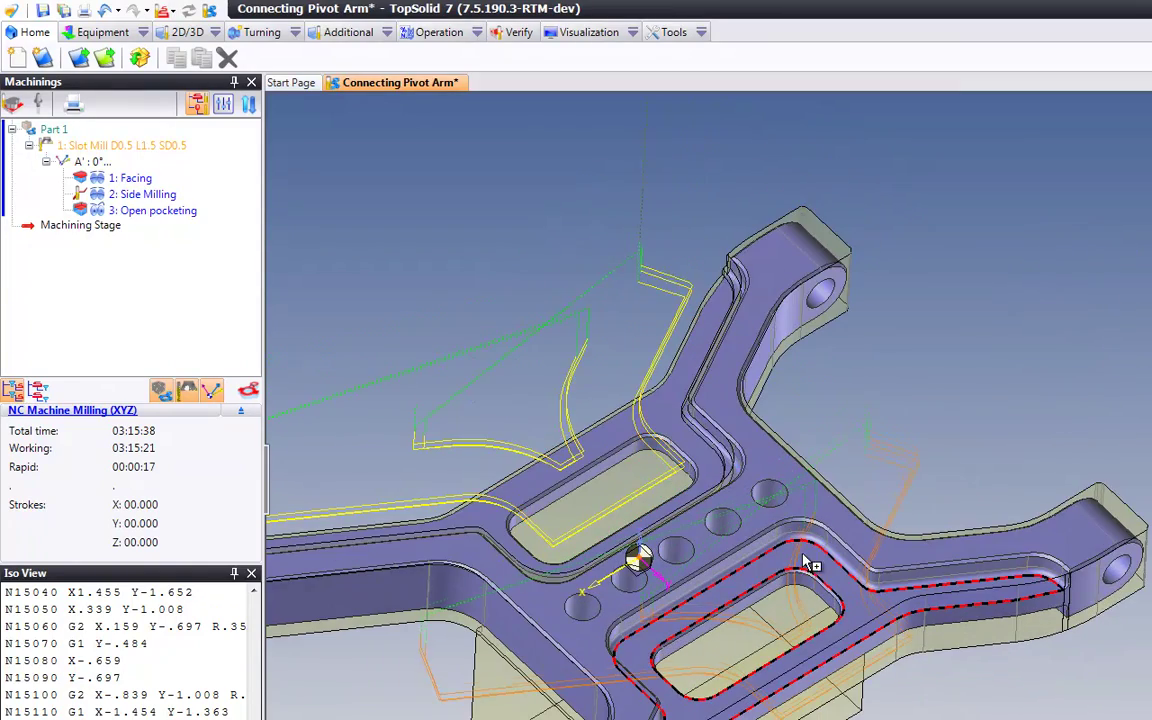
{"action": "left_click", "coordinate": [803, 555]}
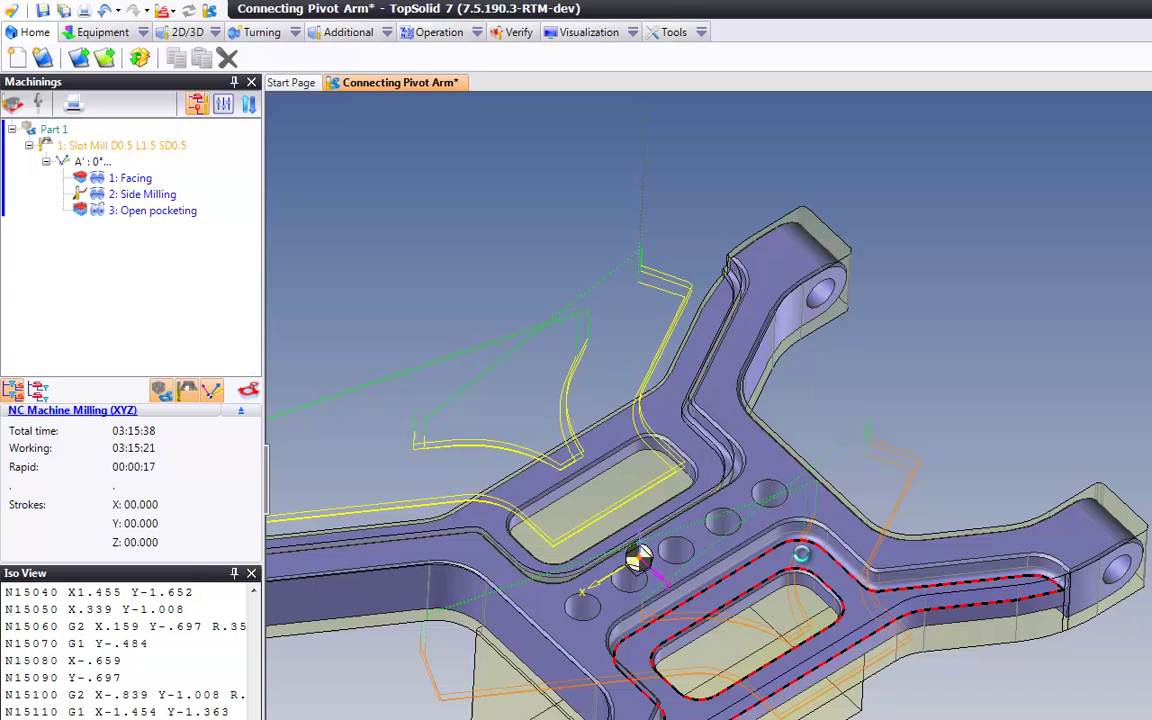